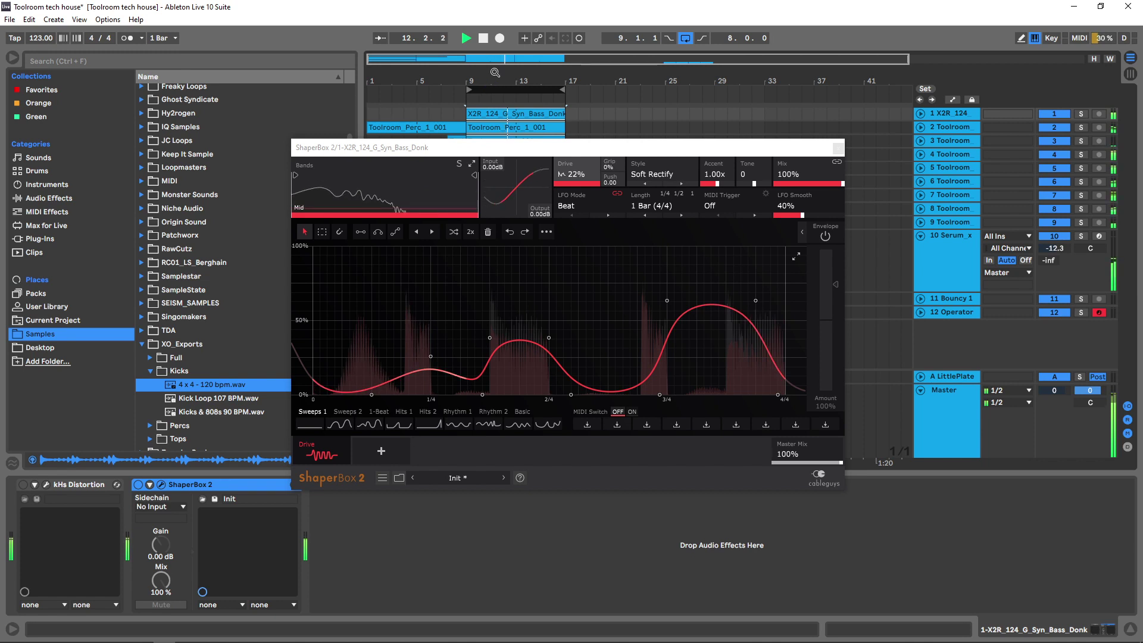
Stop the bass loop playing through ShaperBox 2's Drive shaper.
left_click(483, 39)
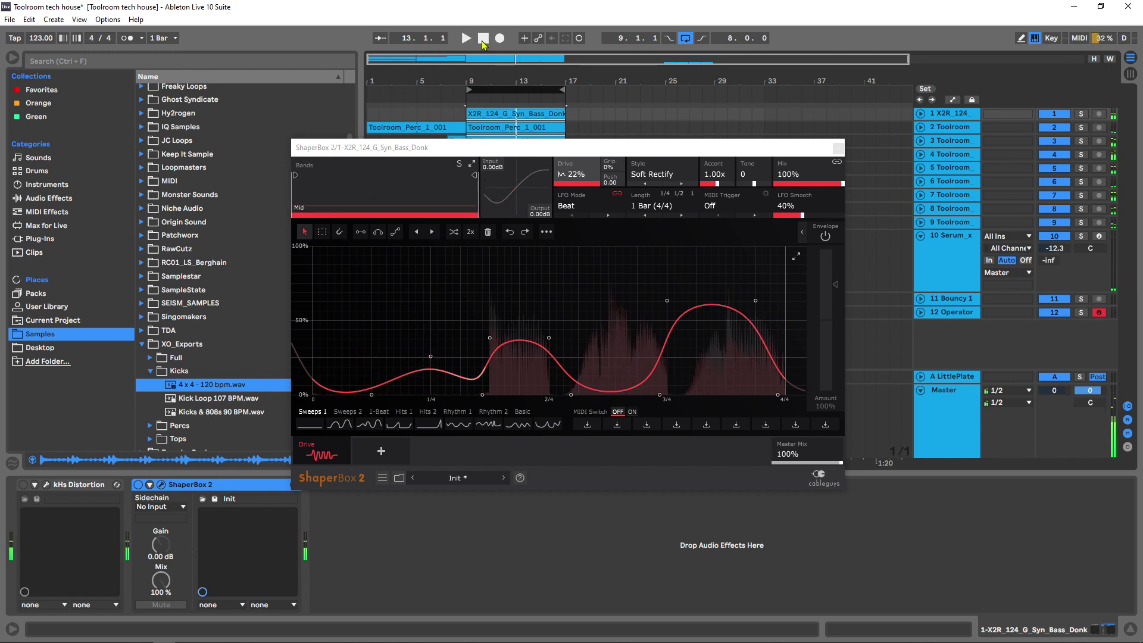
Close the plugin window, loop bars 25–29, and open ShaperBox 2 on the 12 Operator track.
key("ctrl+alt+p")
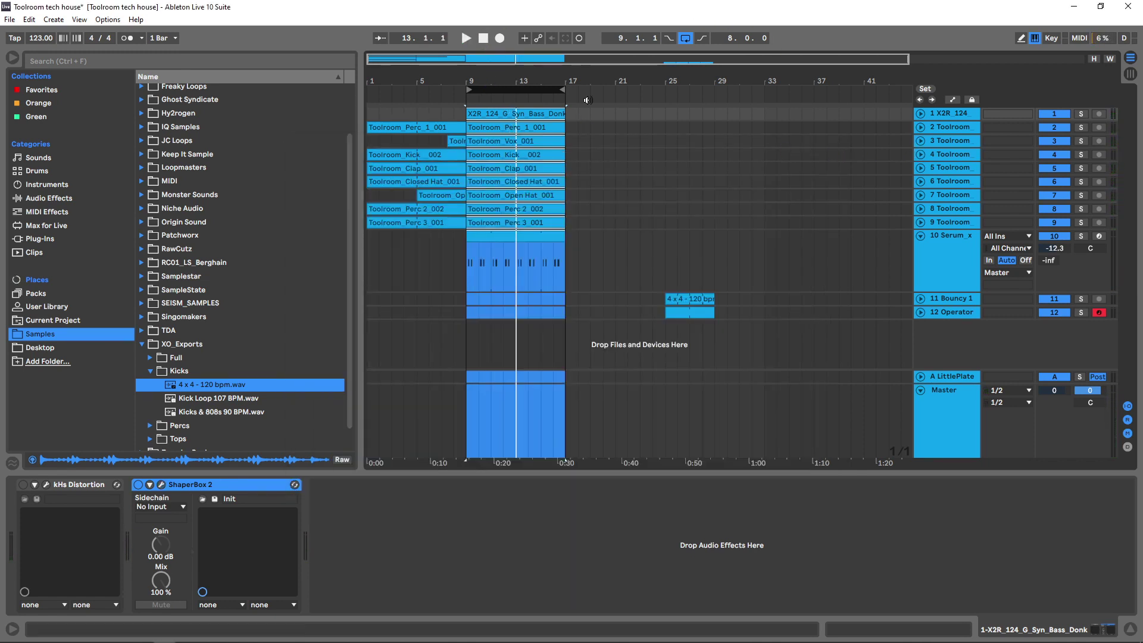
left_click_drag(489, 89, 689, 102)
left_click_drag(757, 93, 715, 93)
key("plus")
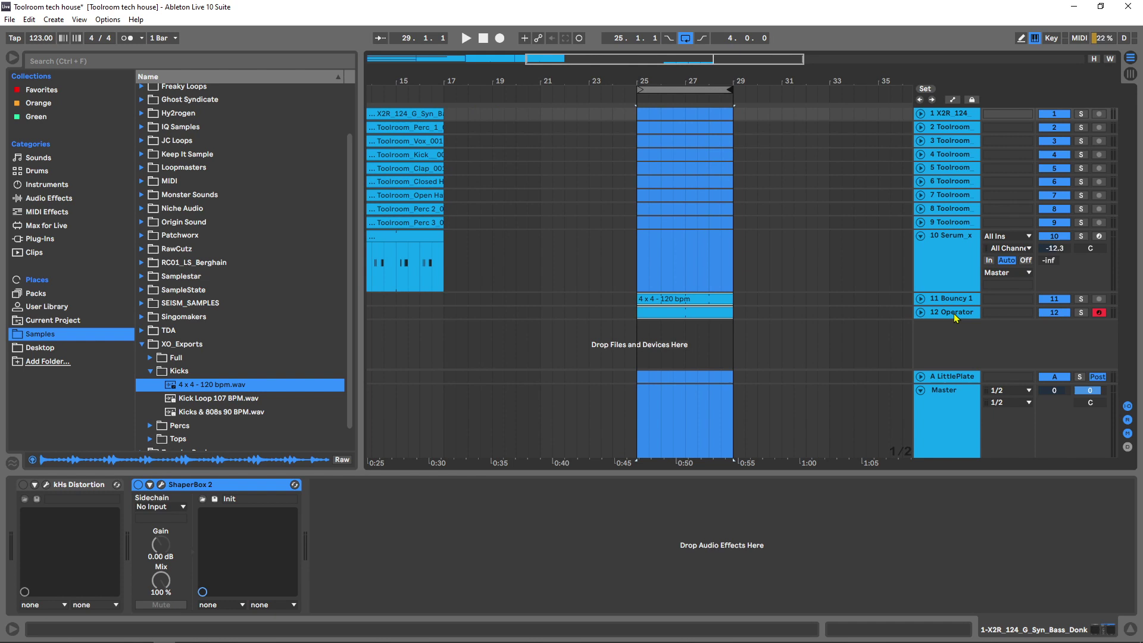
left_click(954, 314)
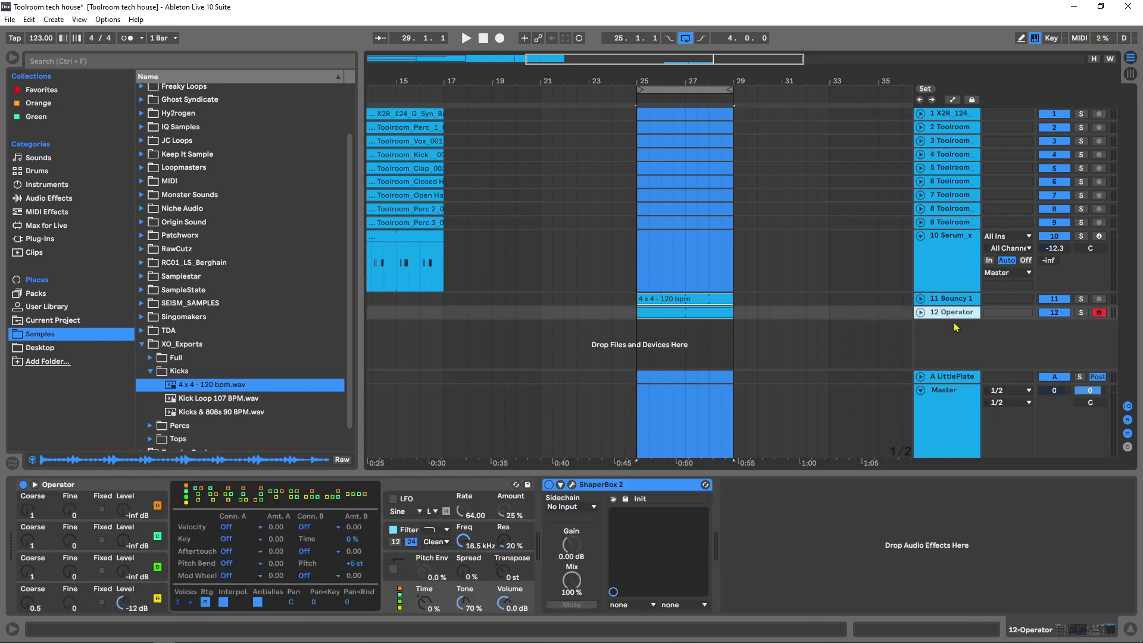
left_click(573, 486)
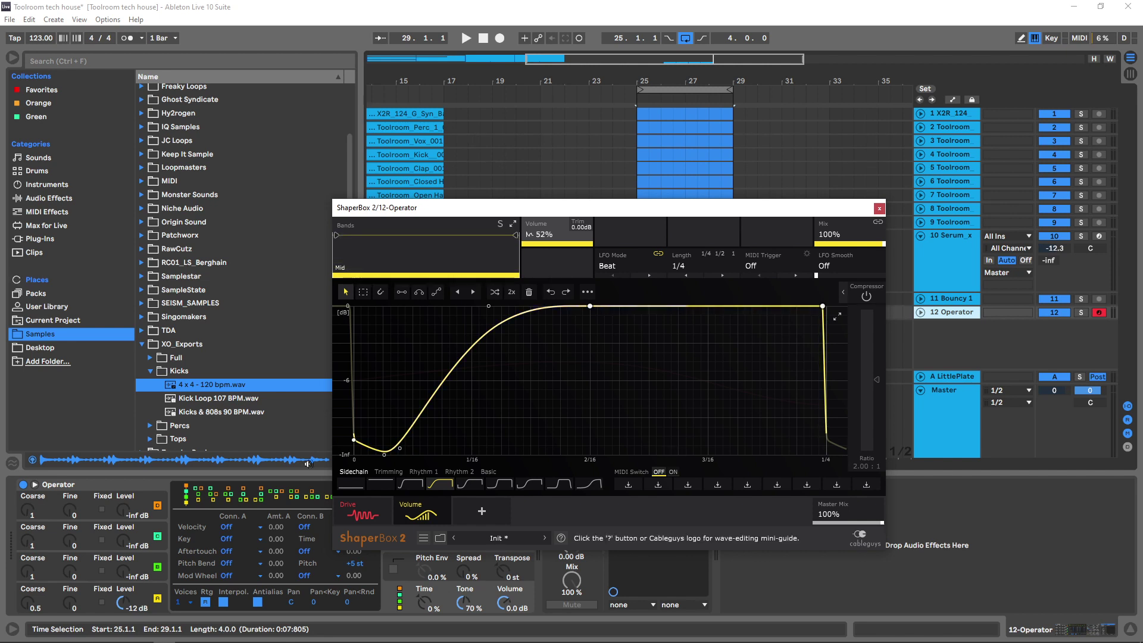
Switch ShaperBox 2 to the Drive shaper and show the Shapers picker list.
left_click(349, 509)
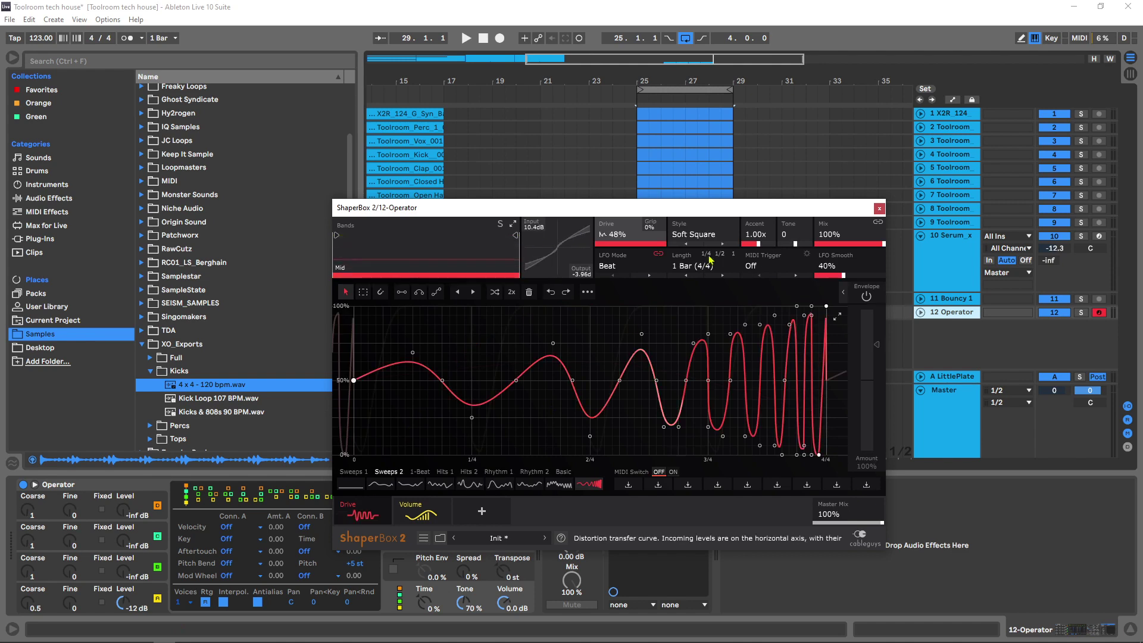
left_click(492, 515)
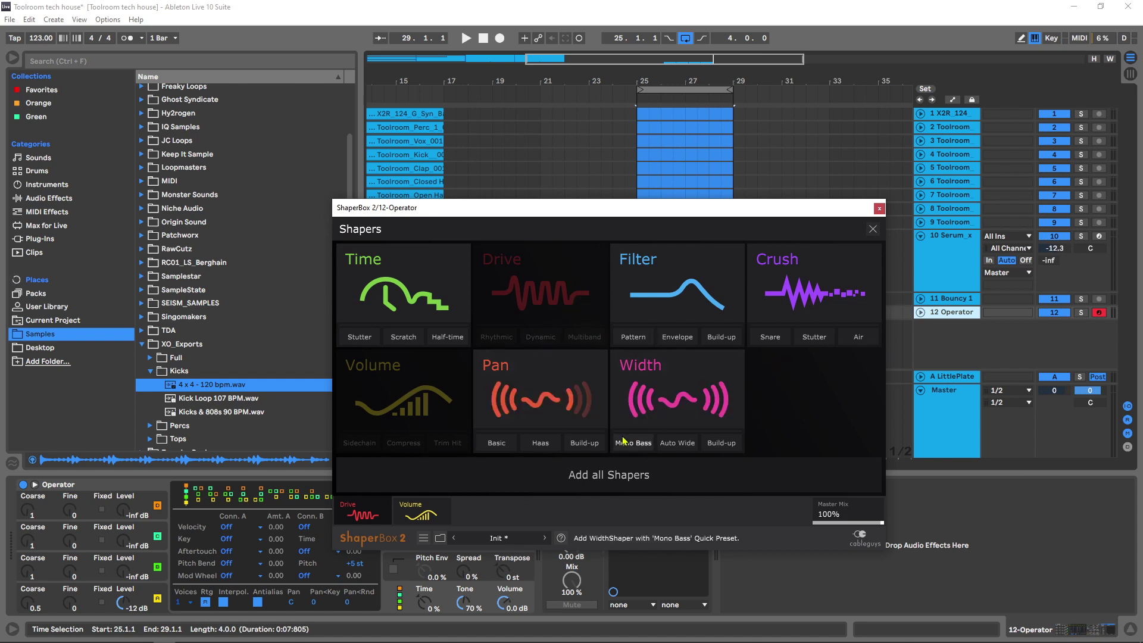
mouse_move(367, 509)
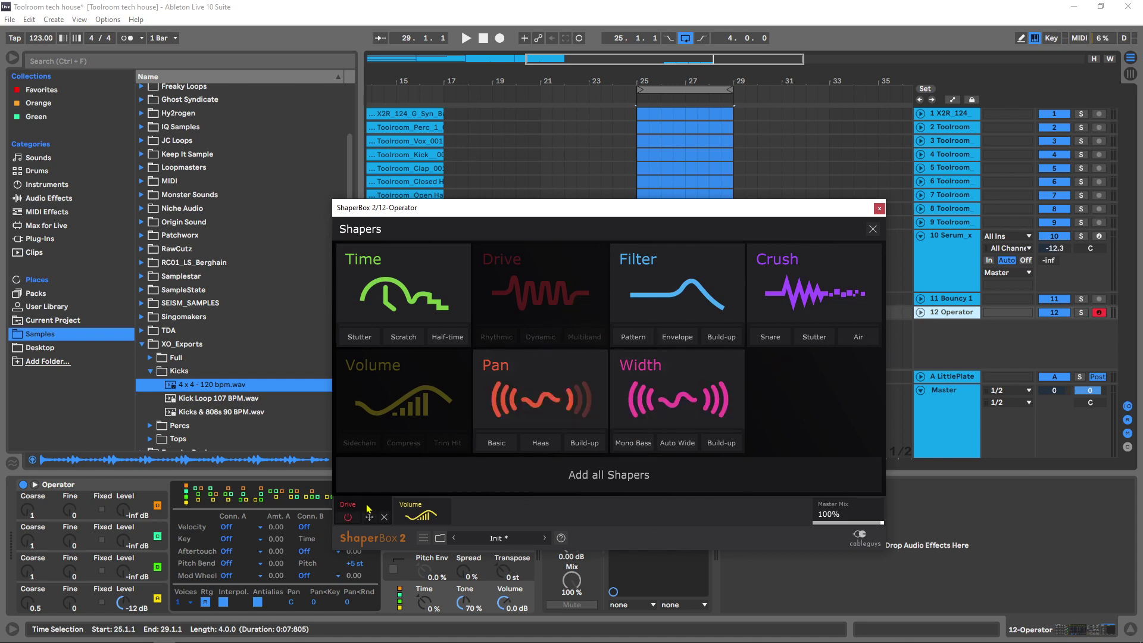
Return to Drive, browse the distortion Style list, and move the plugin window up-left.
left_click(367, 509)
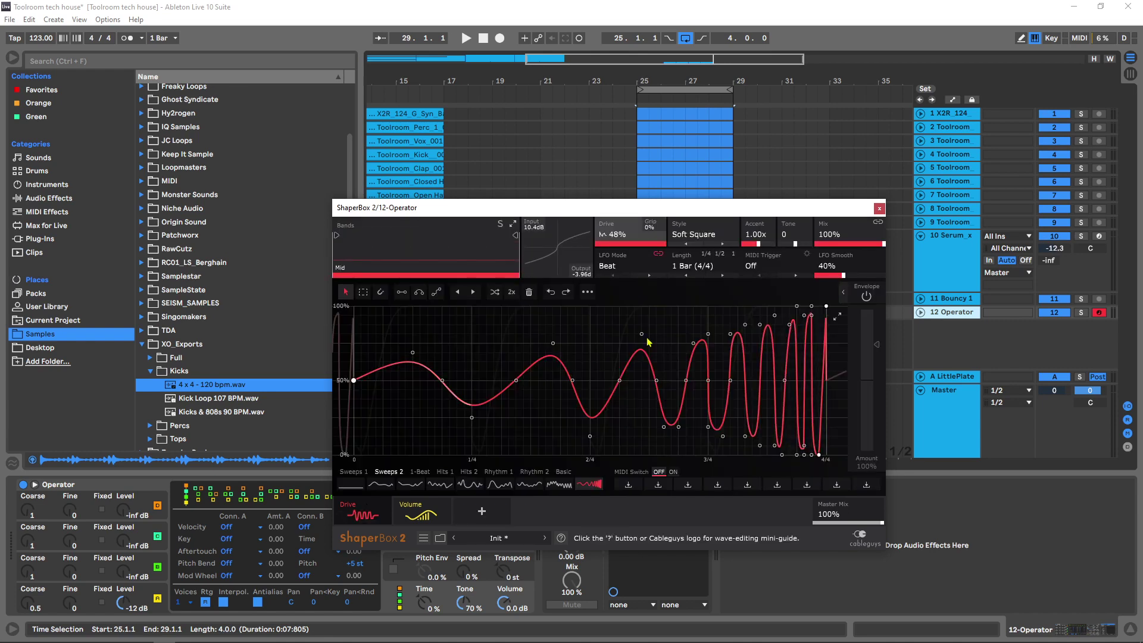
left_click(698, 234)
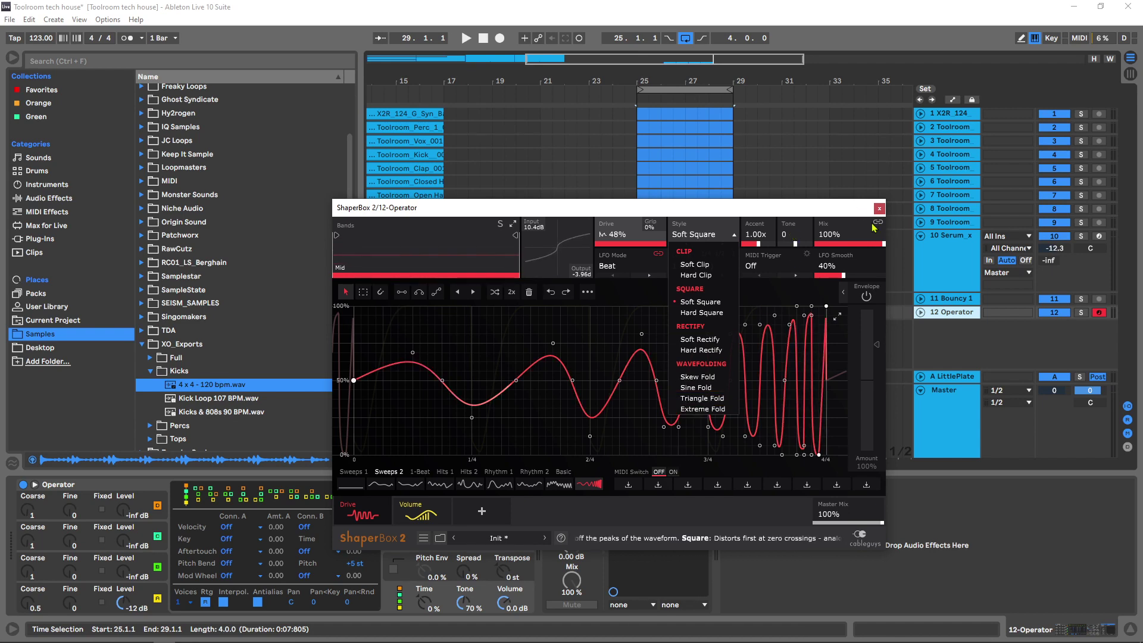
left_click_drag(773, 207, 564, 96)
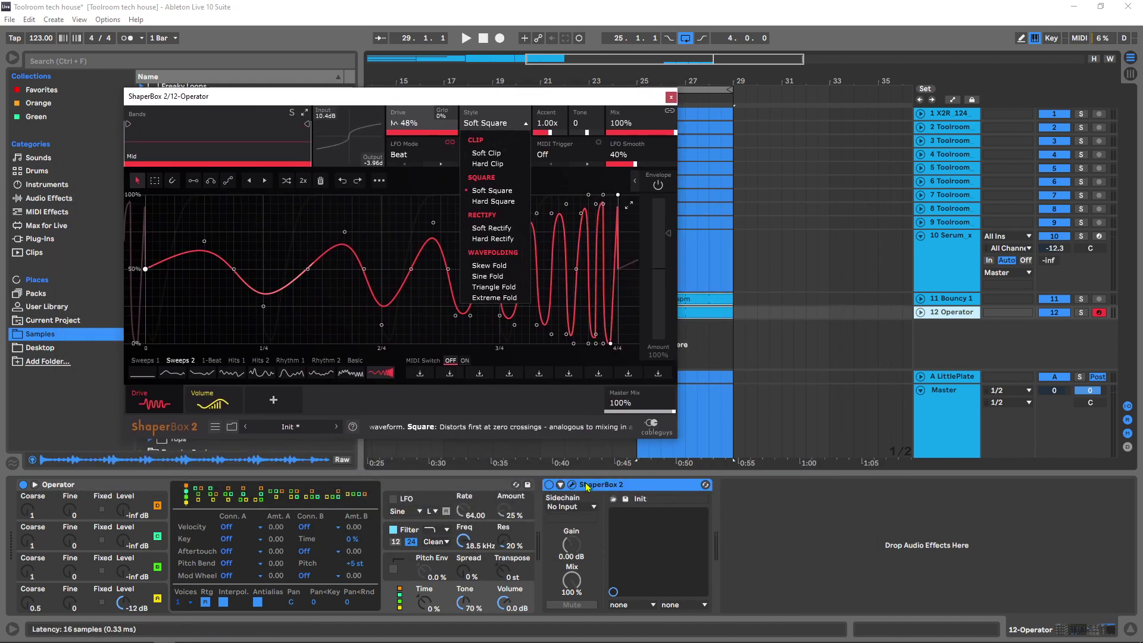
left_click(545, 490)
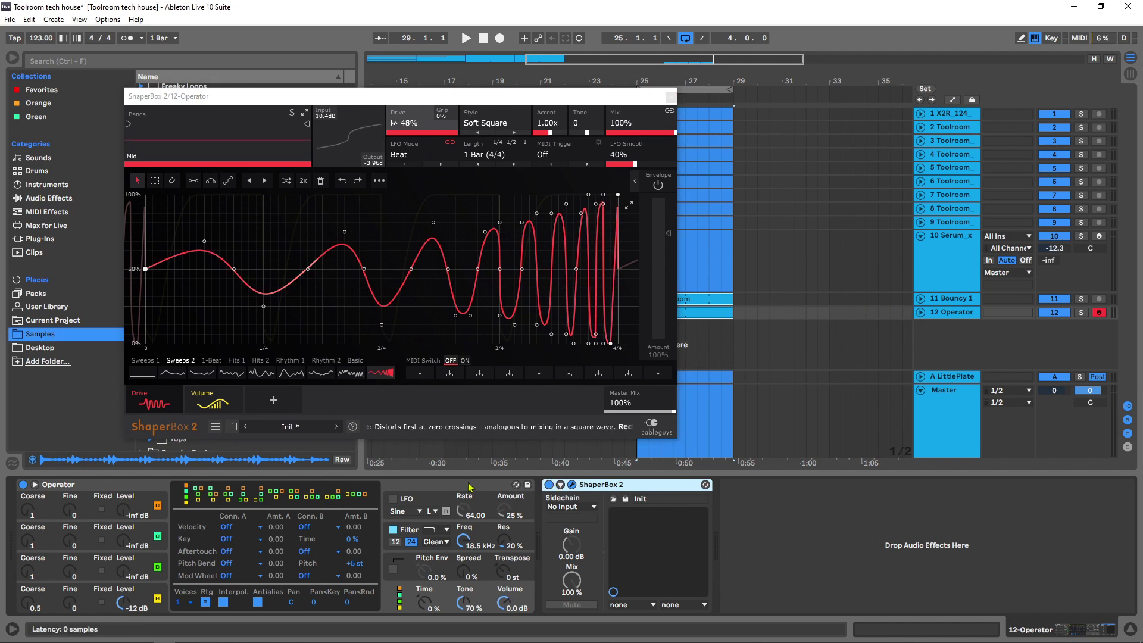
Bypass ShaperBox 2, play from bar 25, and solo the Operator track.
left_click(547, 485)
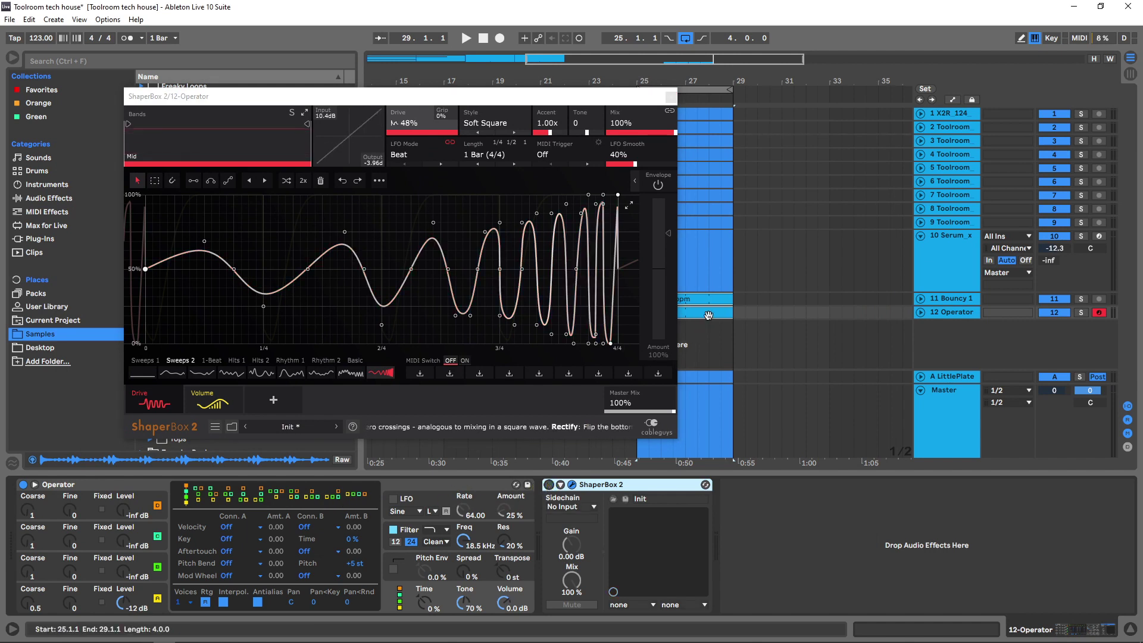
key("space")
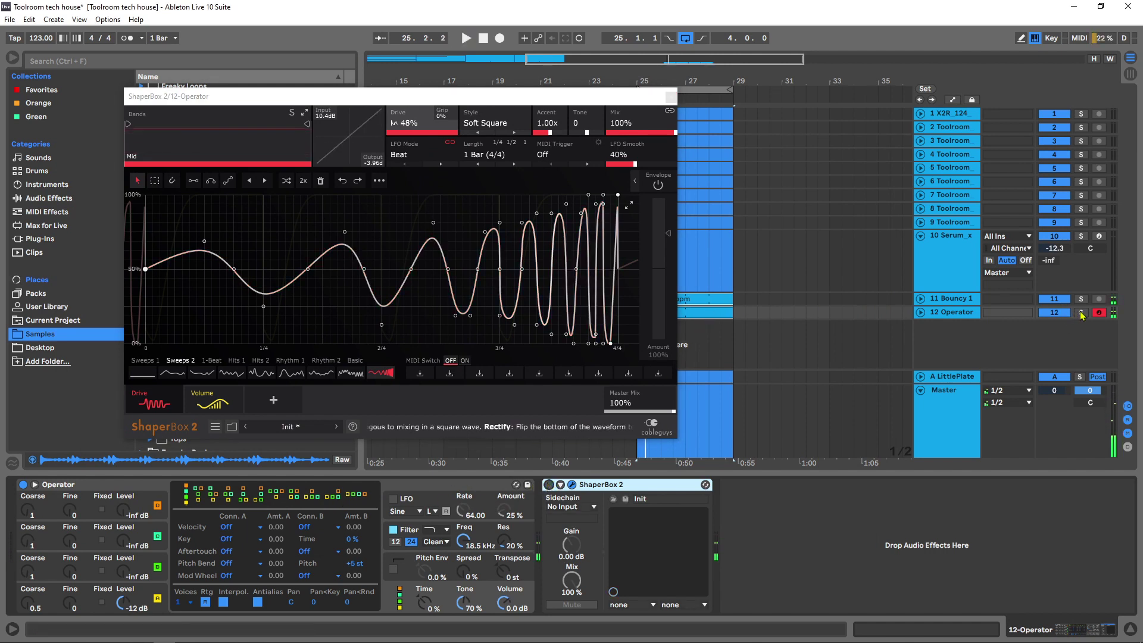
left_click(1081, 312)
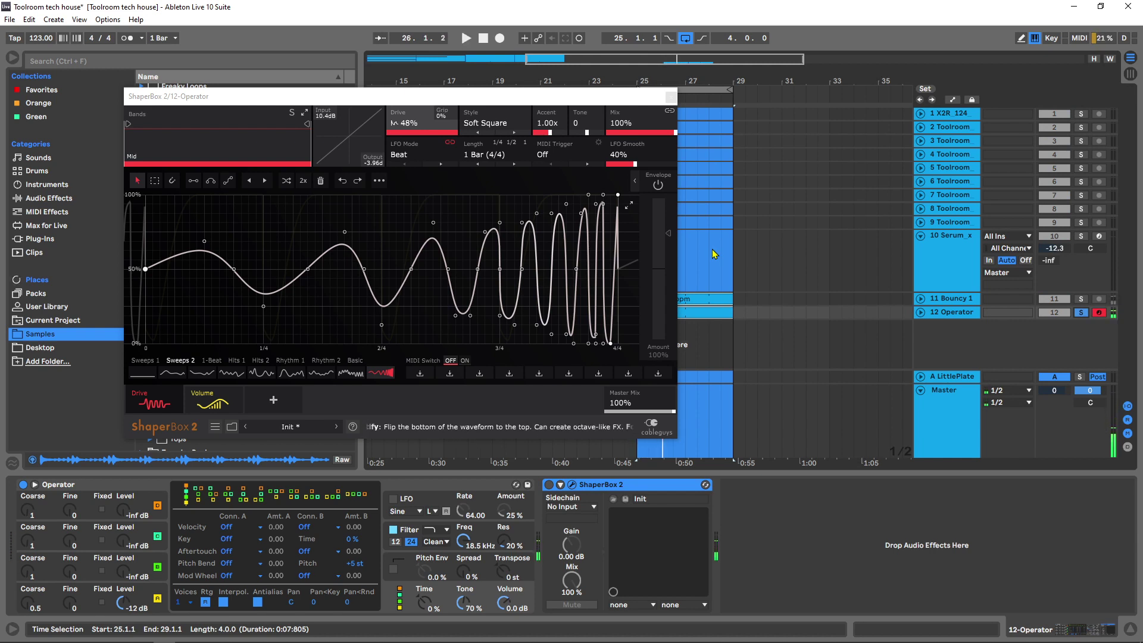
Re-enable ShaperBox 2, audition the Drive, then show the Volume shaper at 52%.
left_click_drag(452, 97, 656, 122)
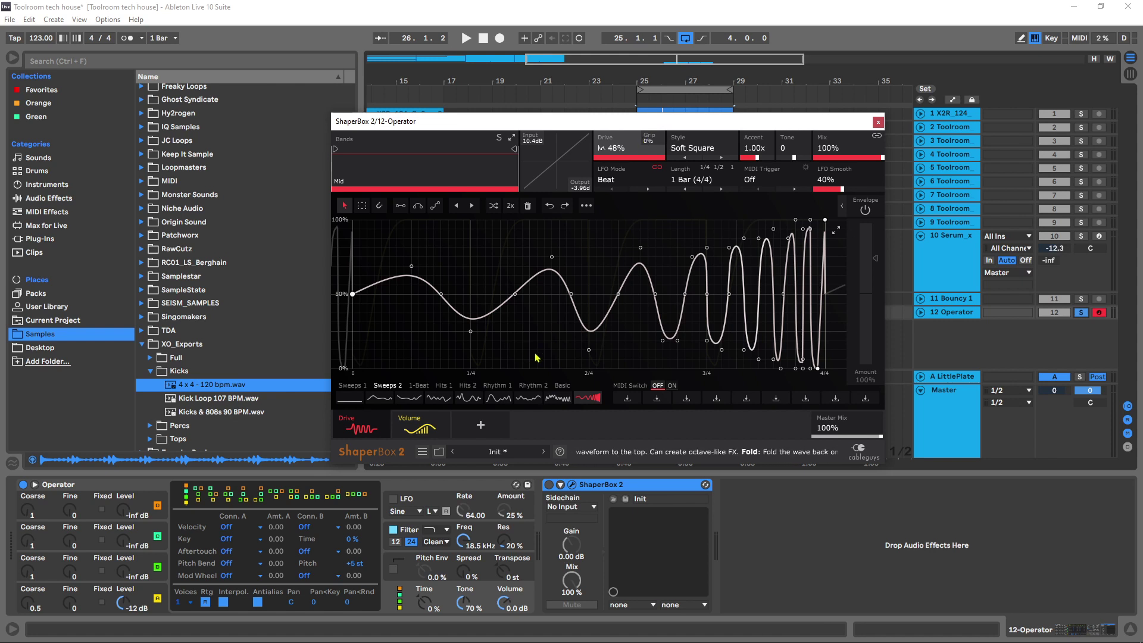
left_click(543, 490)
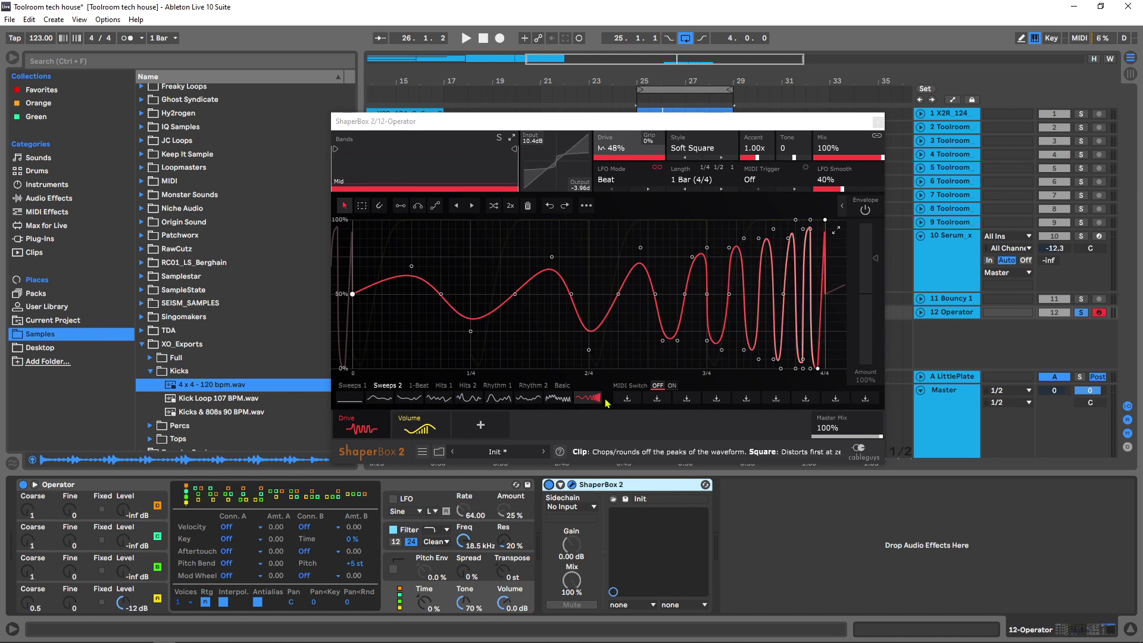
key("space")
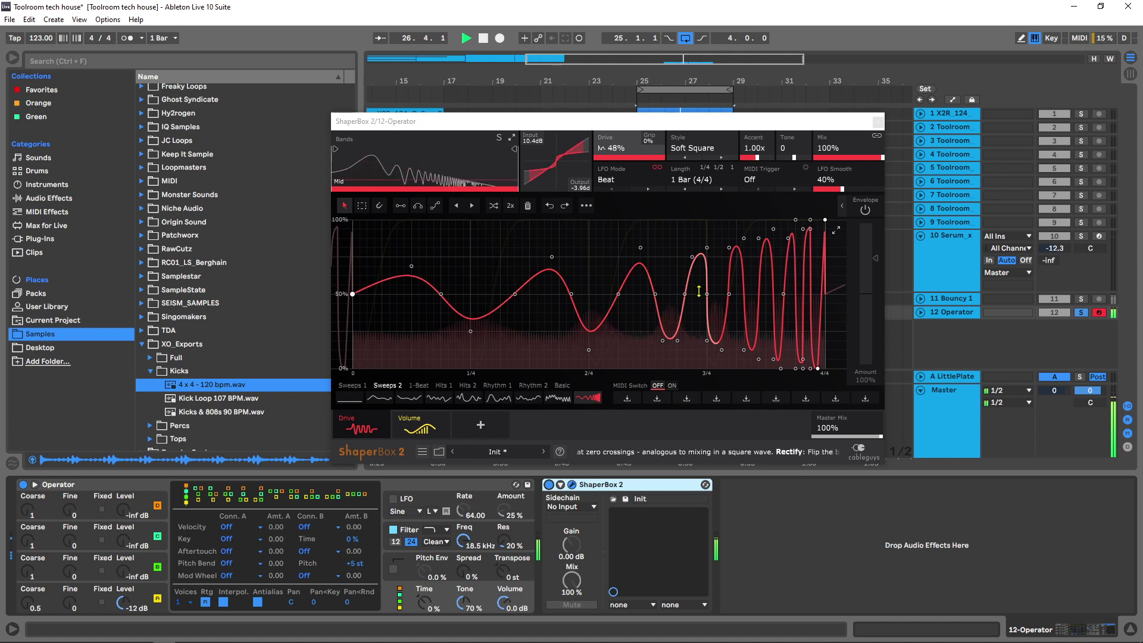
key("space")
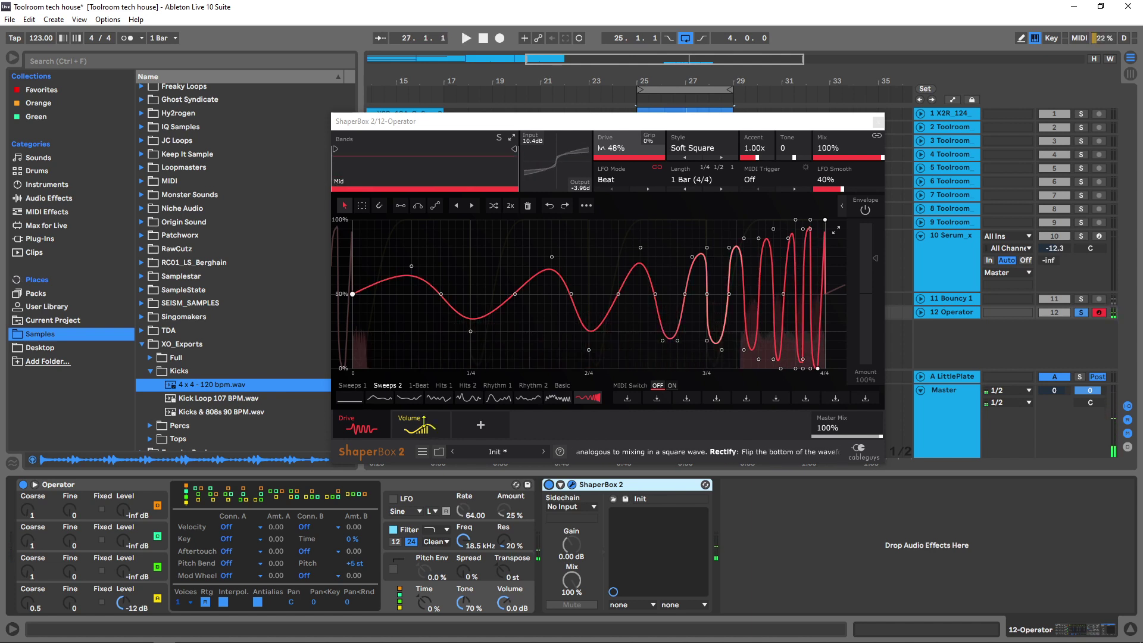
left_click(410, 421)
left_click(410, 418)
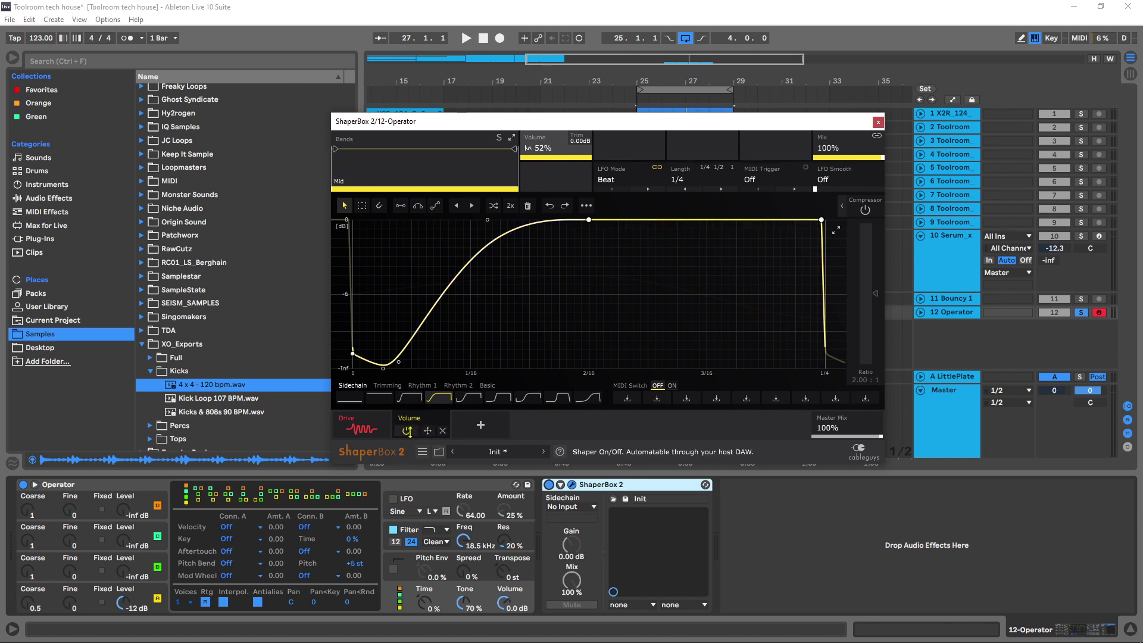
Turn off the Volume shaper, return to Drive, and audition the Drive alone.
left_click(406, 430)
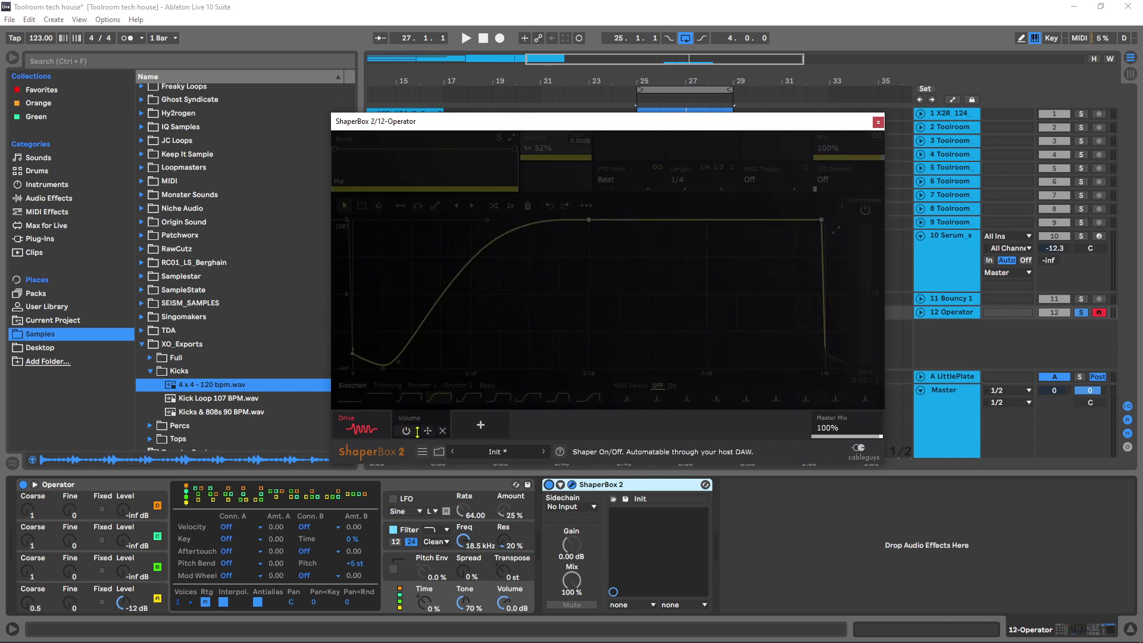
left_click(367, 423)
key("space")
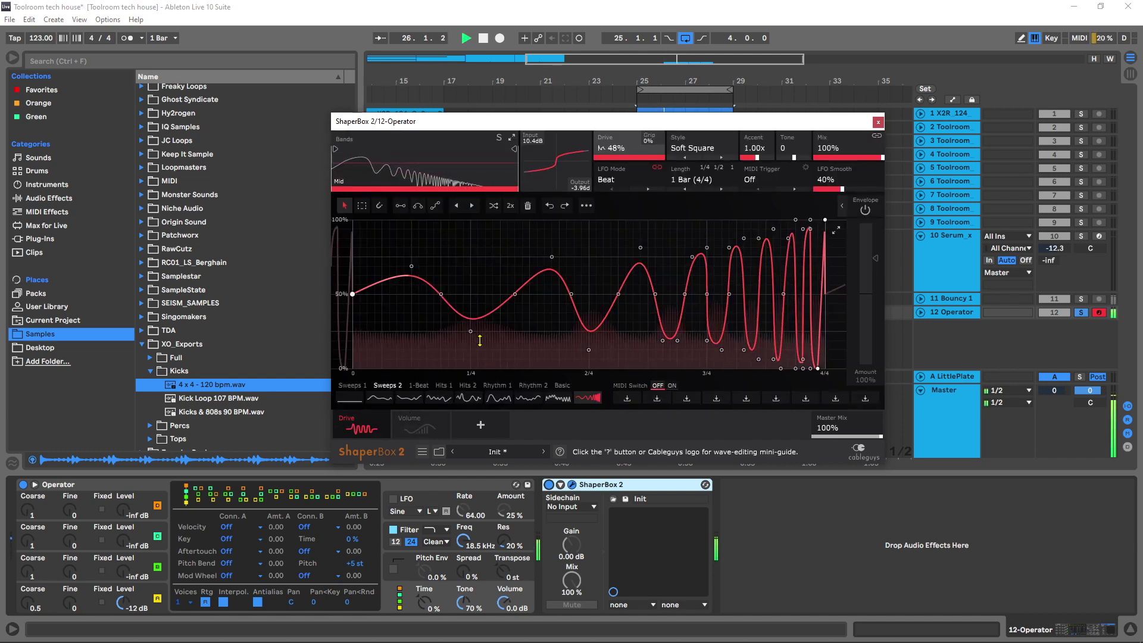
key("space")
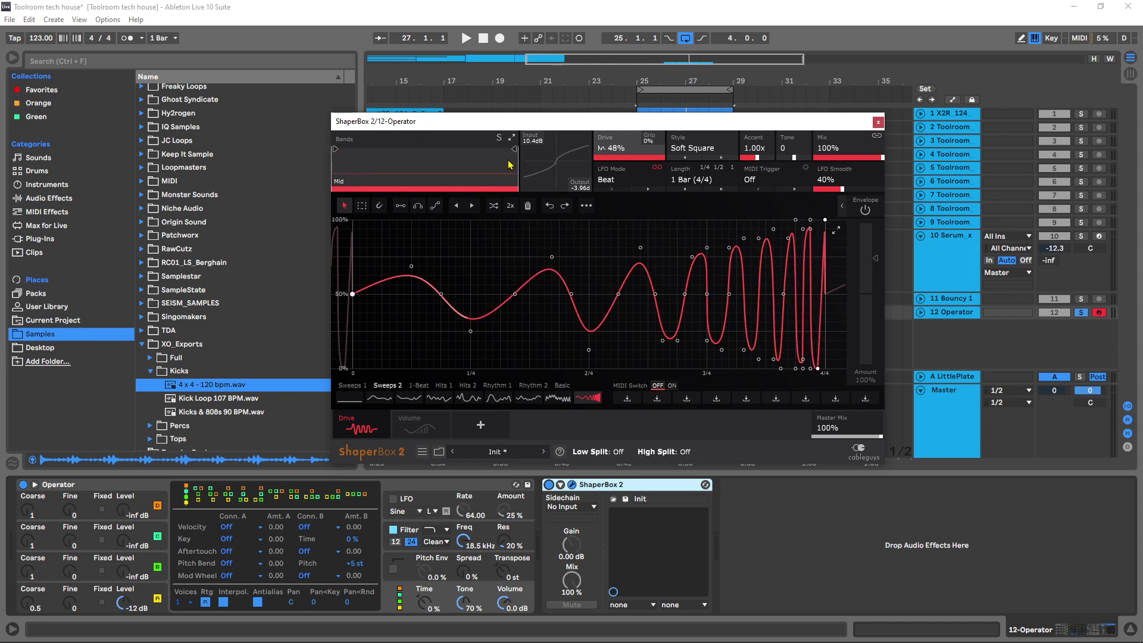
Split off a High band above 1.64kHz, inspect it, then return to the Mid band.
left_click_drag(514, 150, 449, 150)
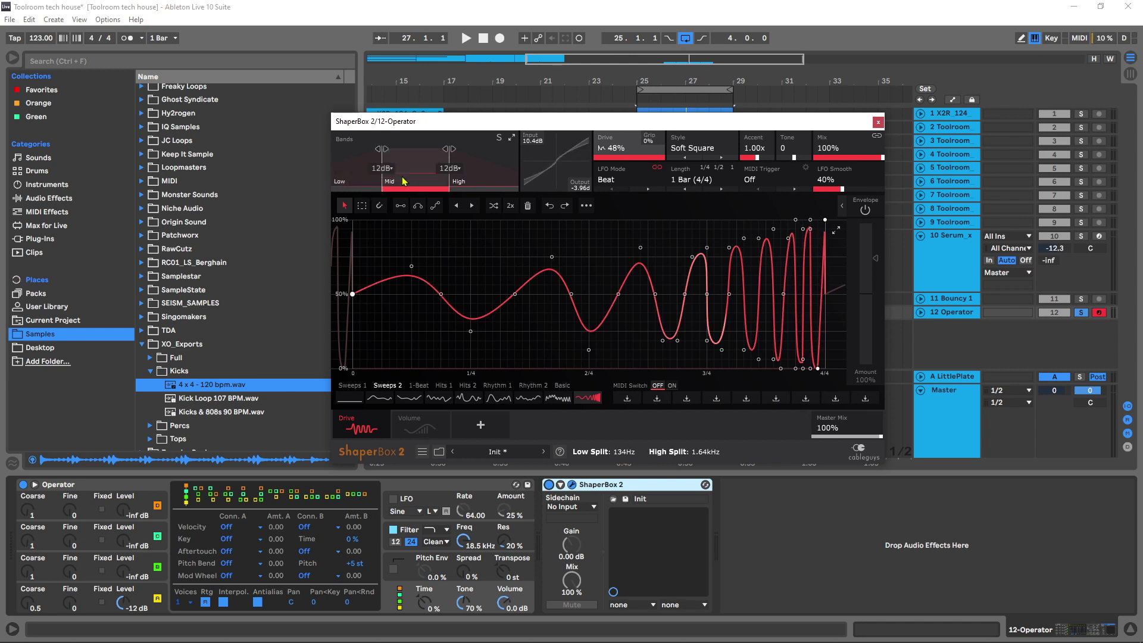
left_click(458, 180)
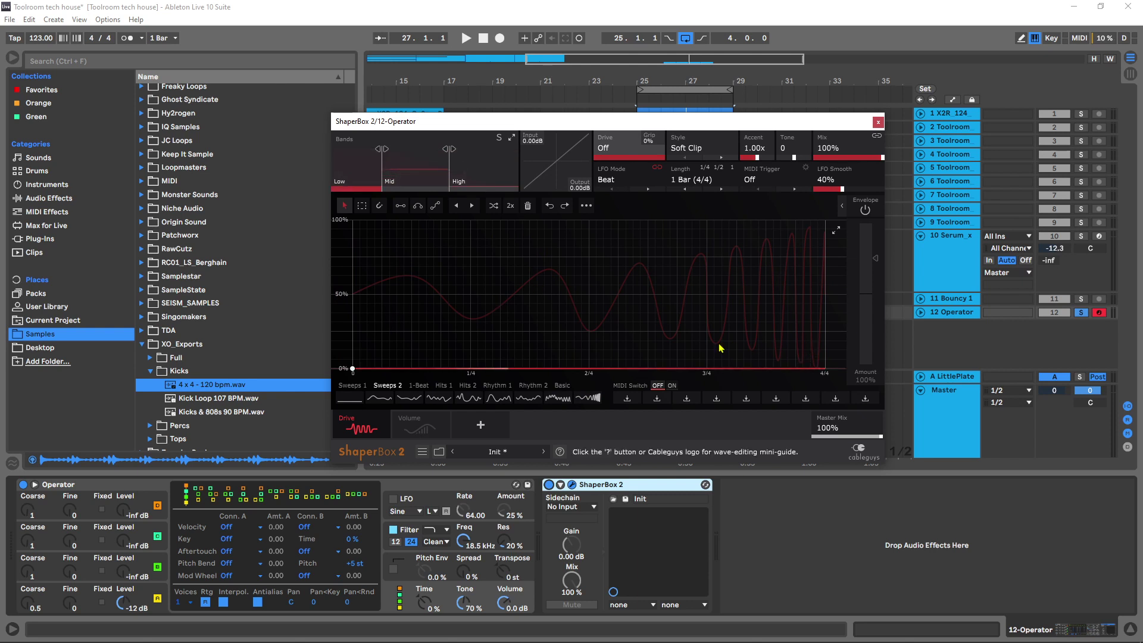
left_click(384, 156)
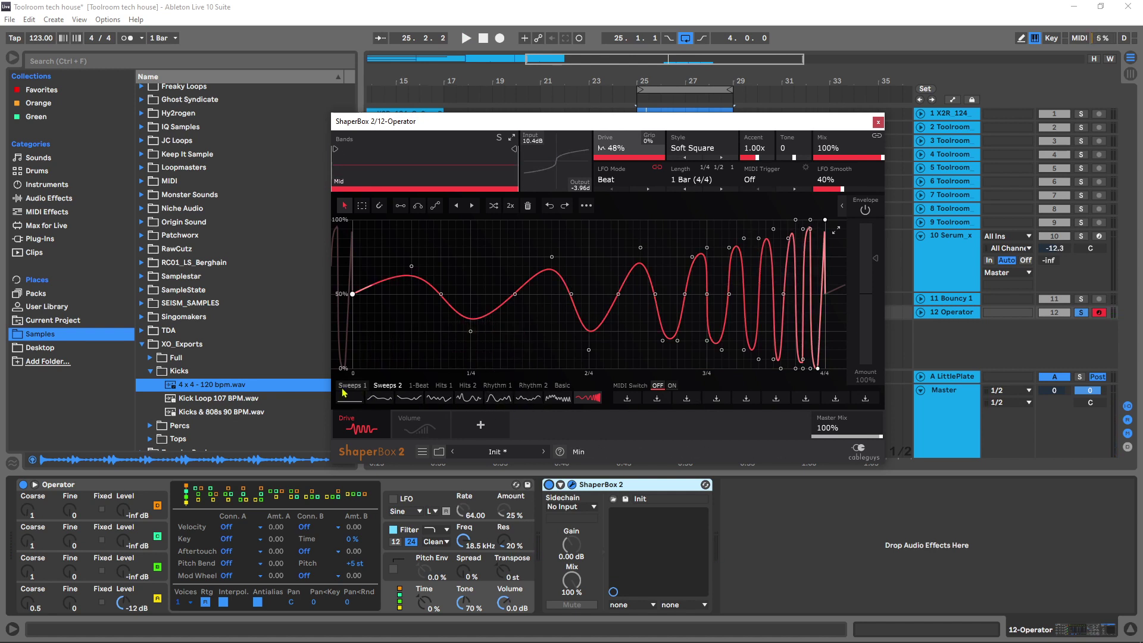
Browse the 1-Beat, Hits 1 and Rhythm 1 preset shape tabs and start playback.
scroll(379, 393, "up", 1)
left_click(419, 386)
left_click(443, 386)
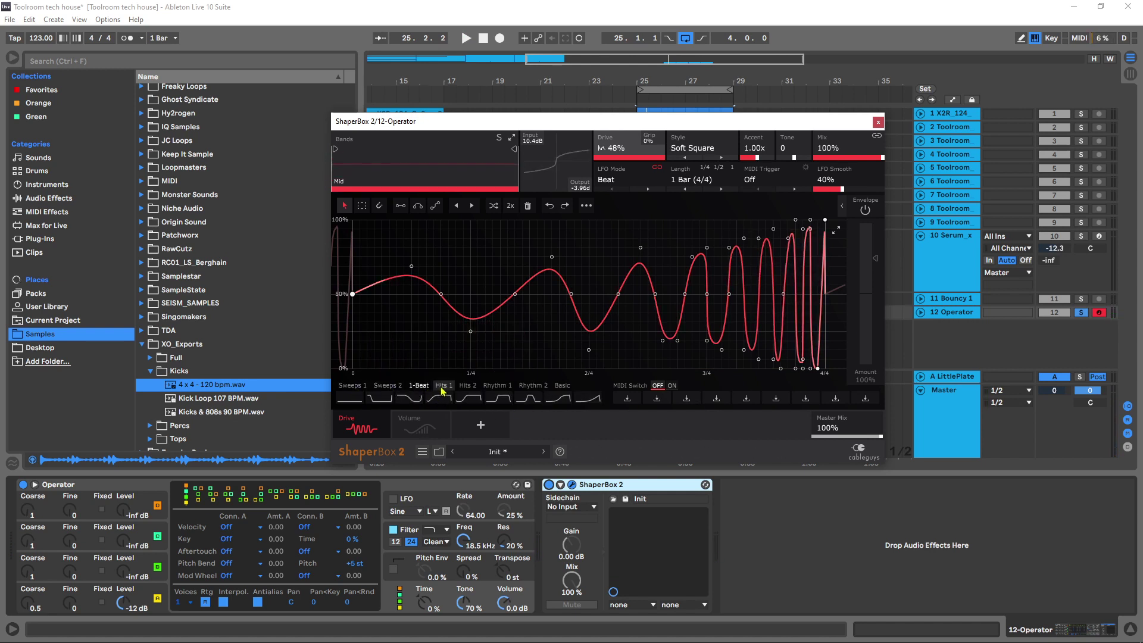
left_click(499, 386)
key("space")
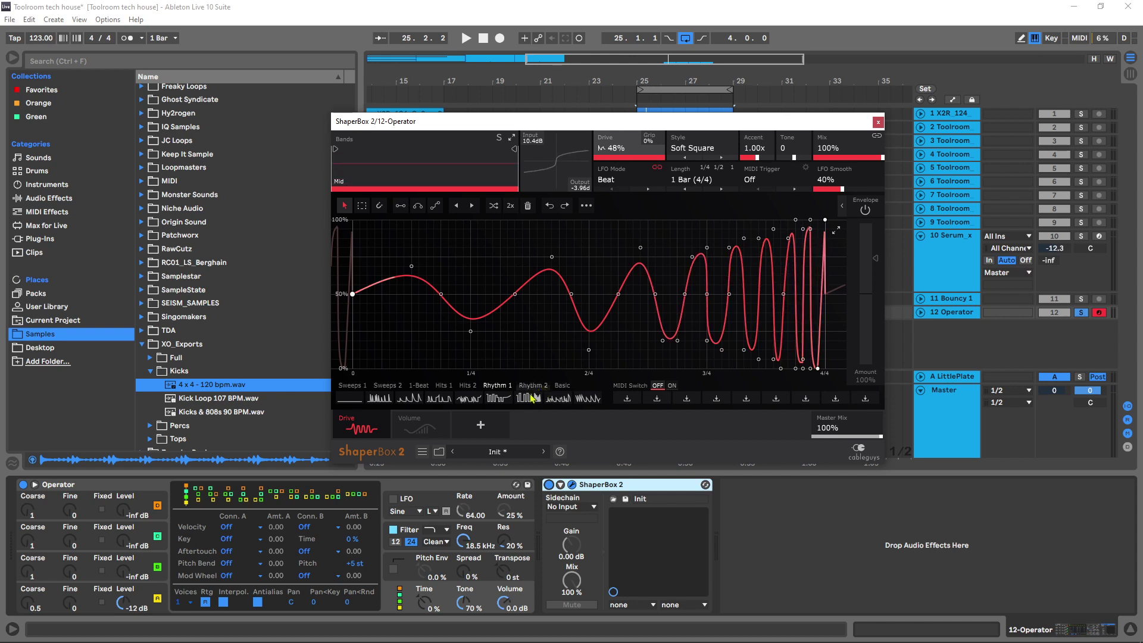
Try Rhythm 6 and other shapes, settling on the sawtooth-style Rhythm 7 preset.
left_click(528, 399)
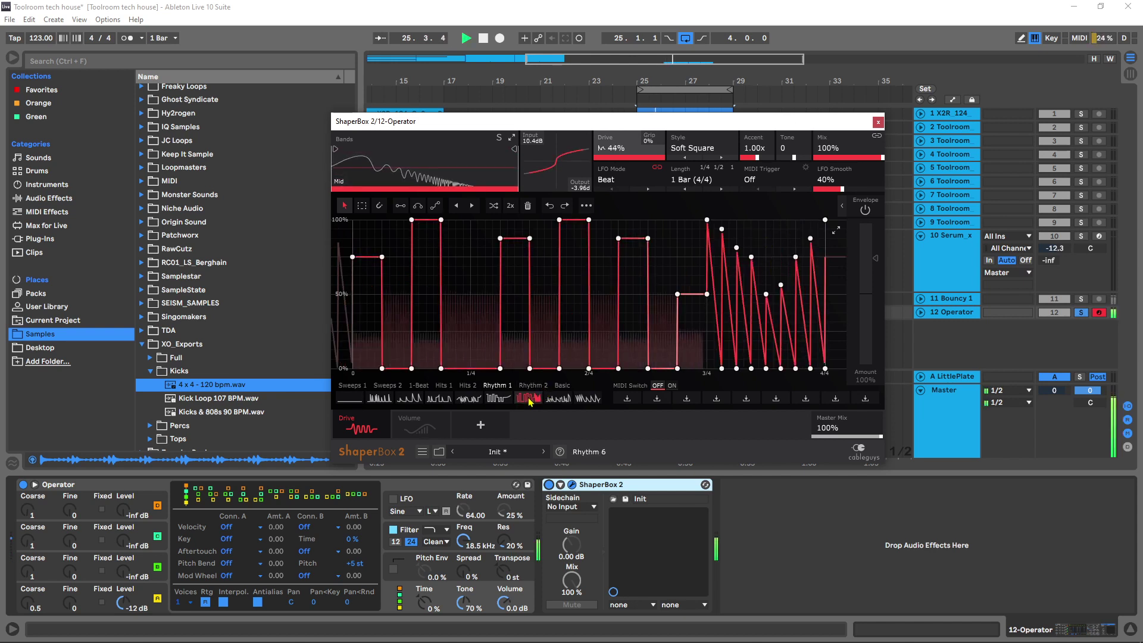
left_click(498, 400)
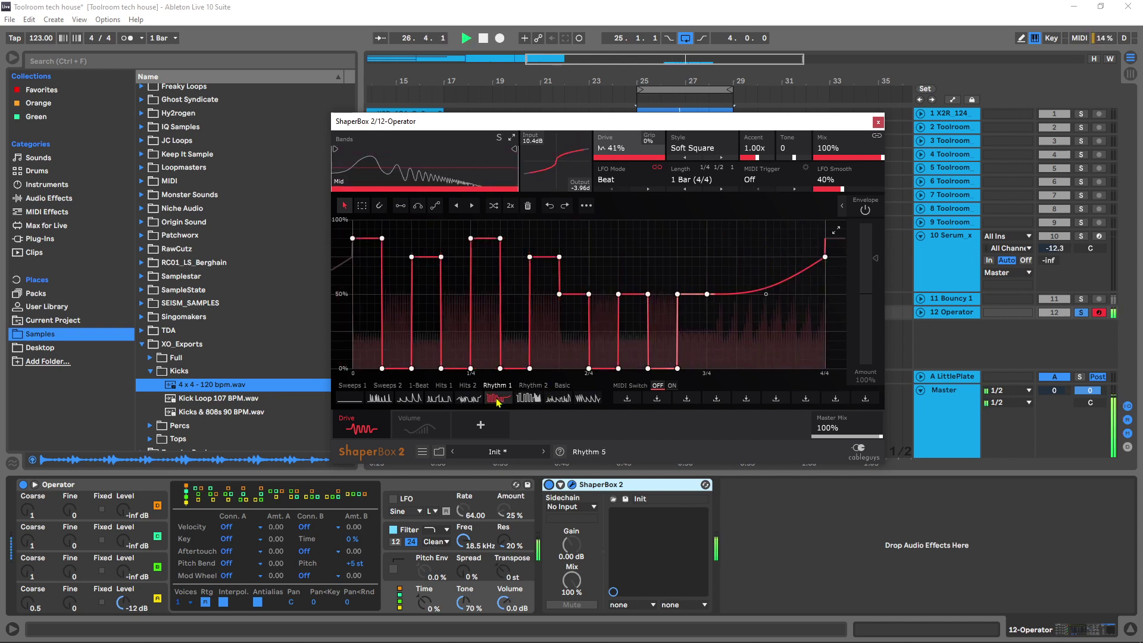
left_click(559, 400)
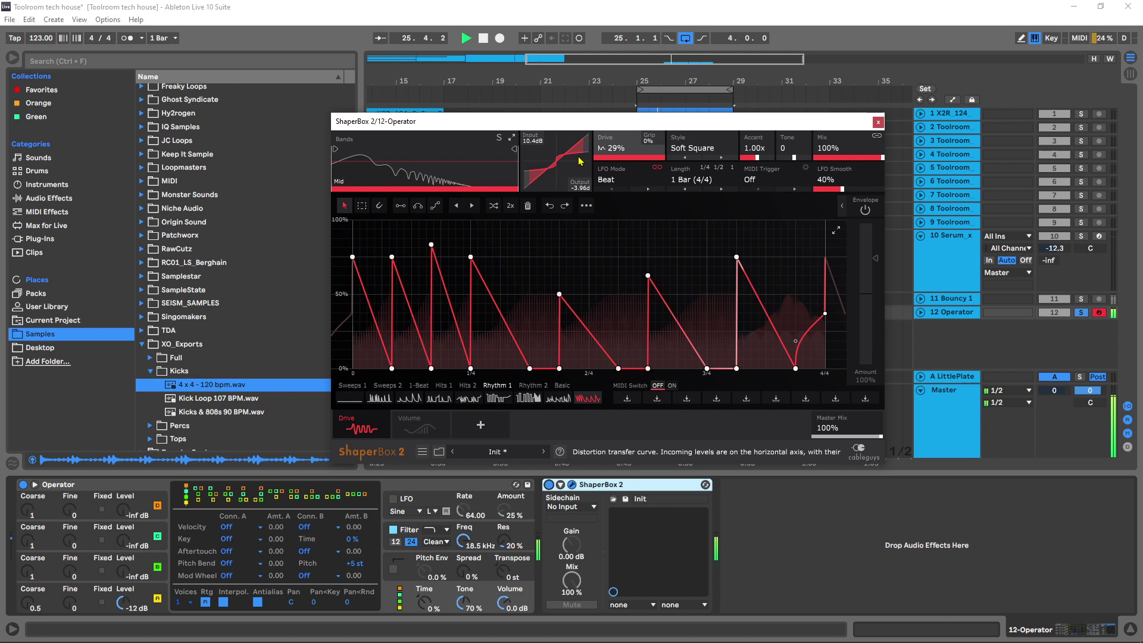
Compare playback, reset the Drive input from 10.4dB to 0.00dB, and compare again.
key("space")
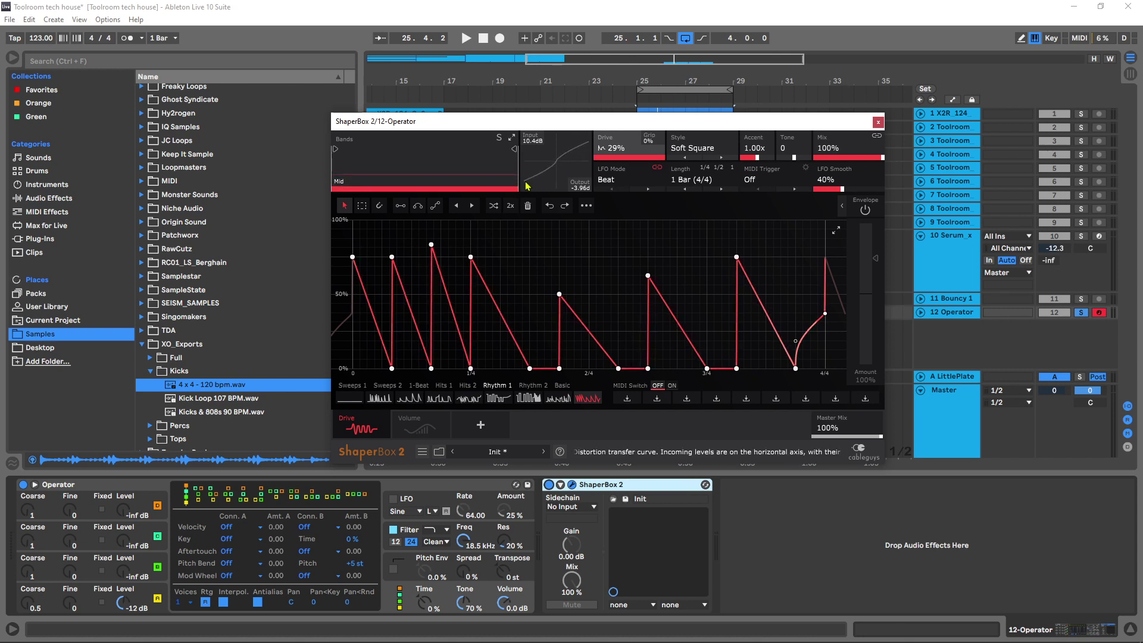
key("space")
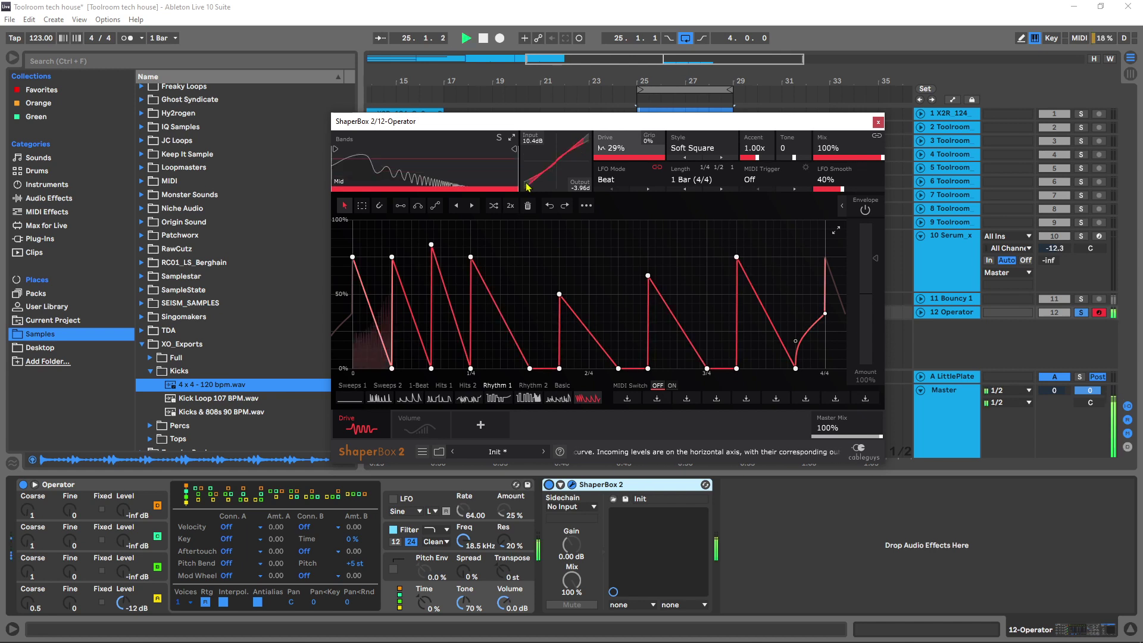
key("space")
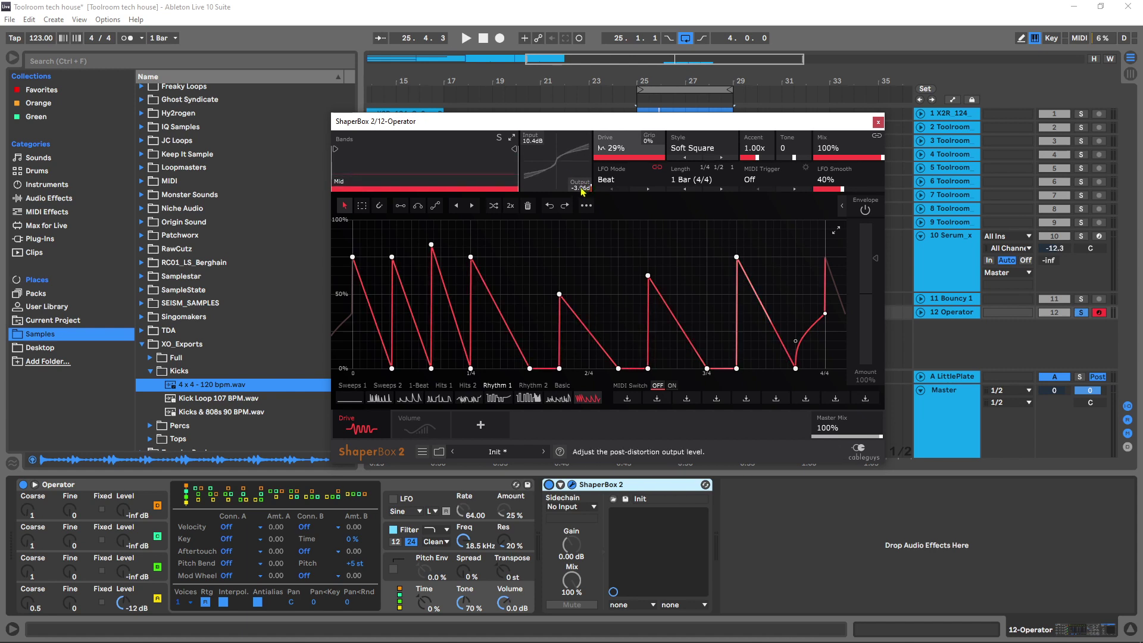
double_click(537, 146)
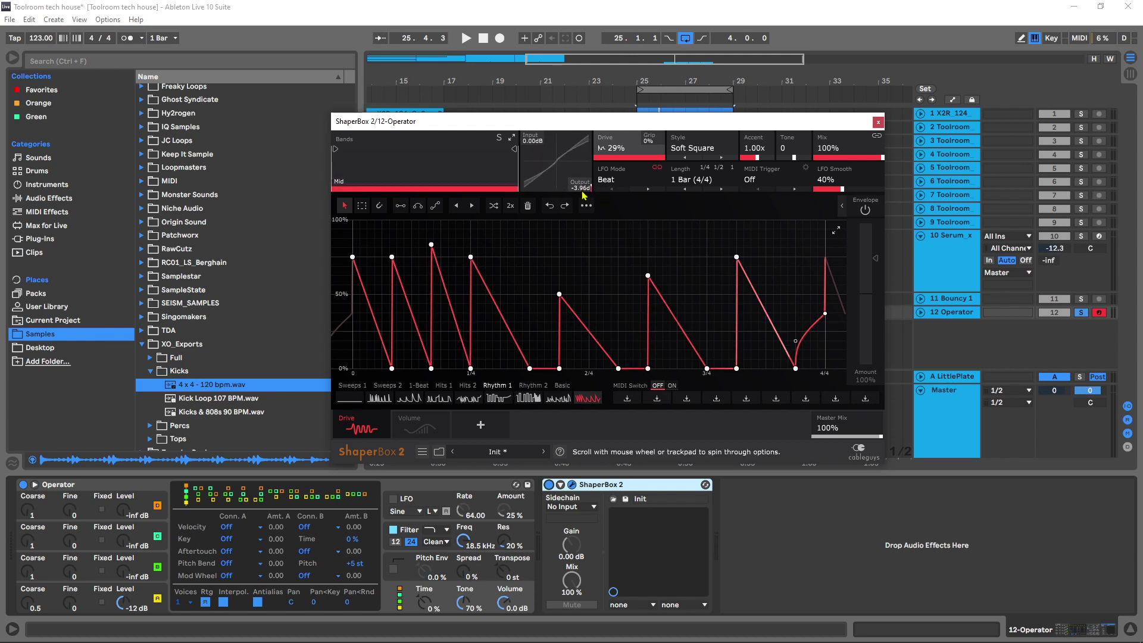
key("space")
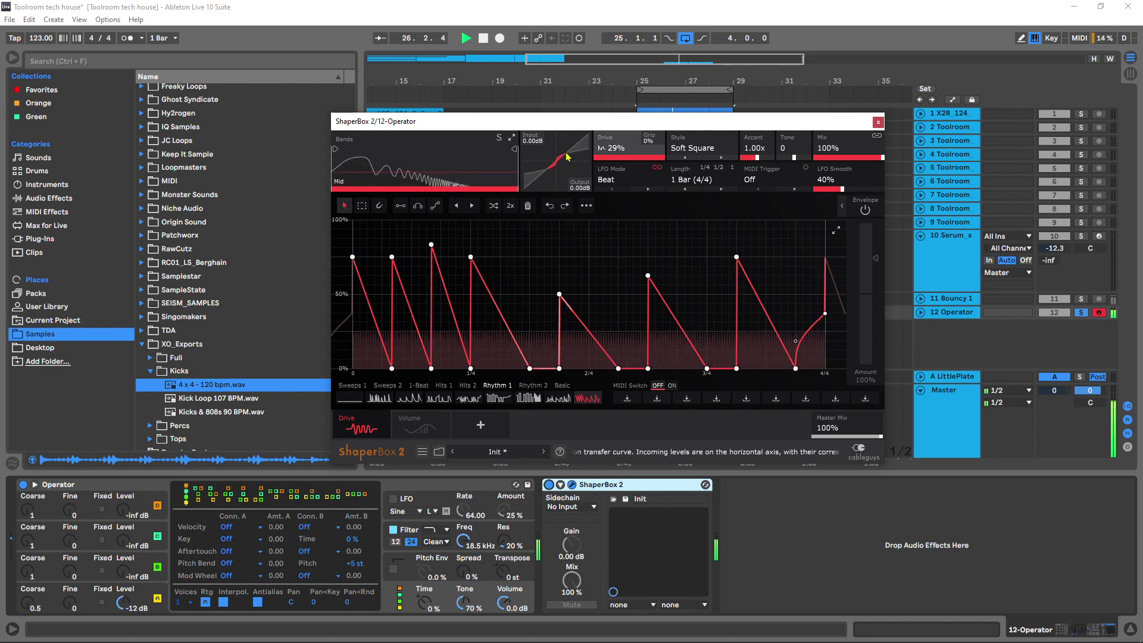
key("space")
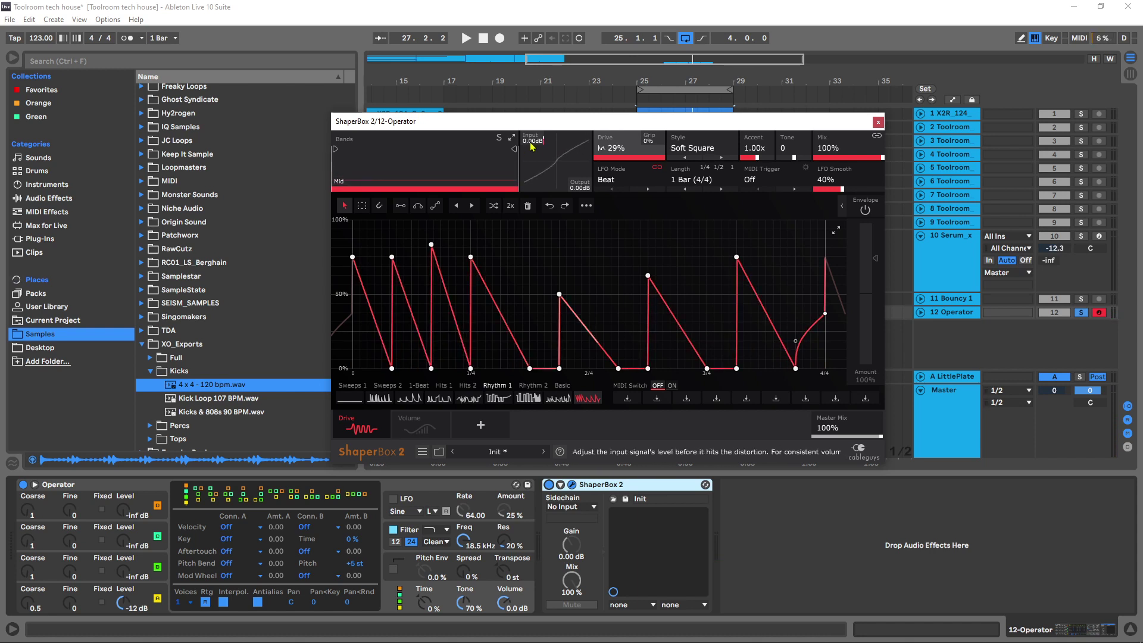
Raise the Drive input level to 10.1dB and audition the louder input.
left_click_drag(531, 147, 532, 129)
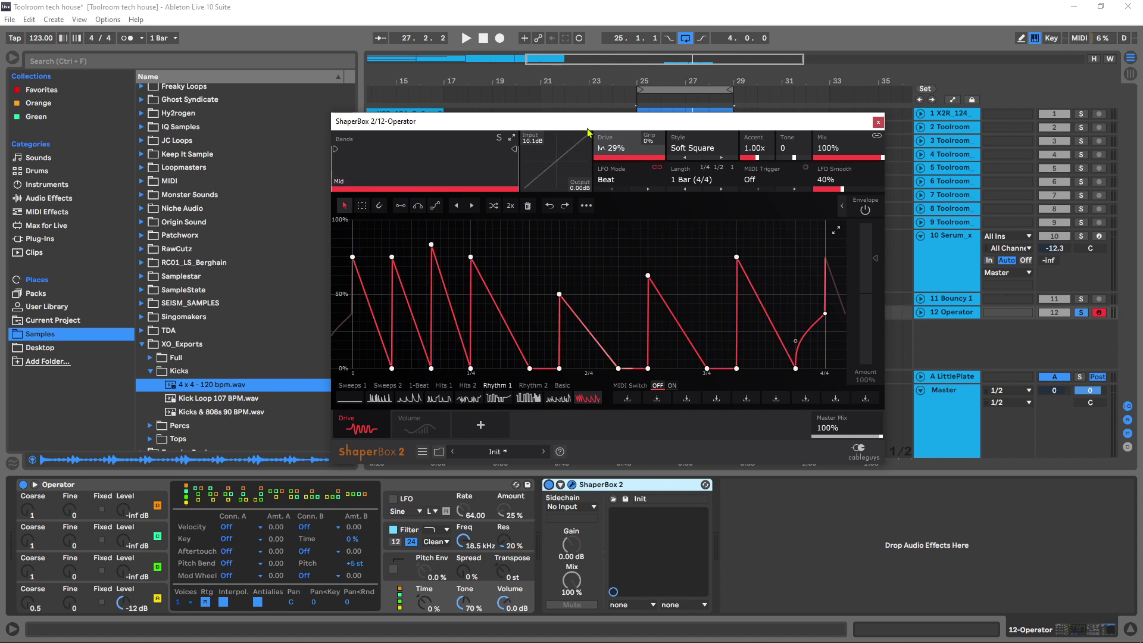
key("space")
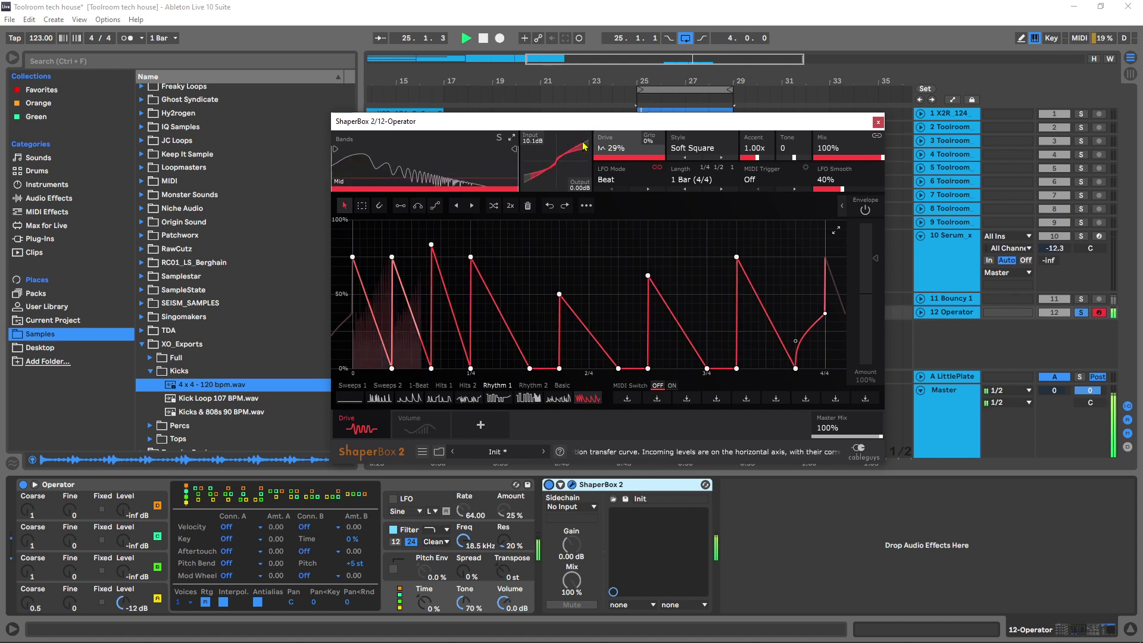
scroll(577, 188, "up", 1)
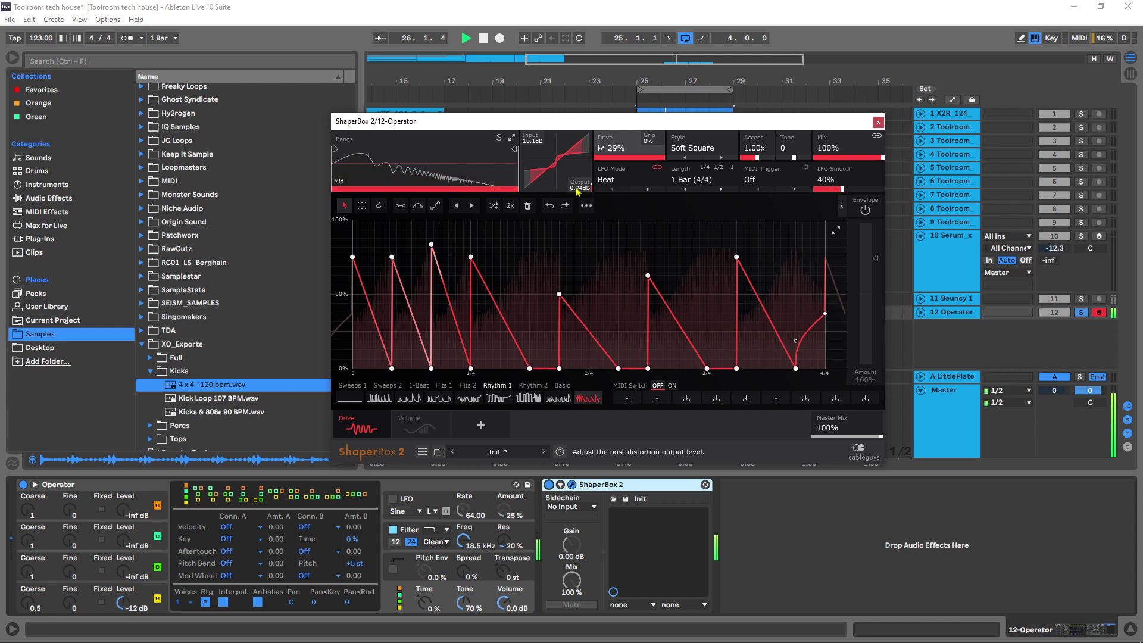
key("space")
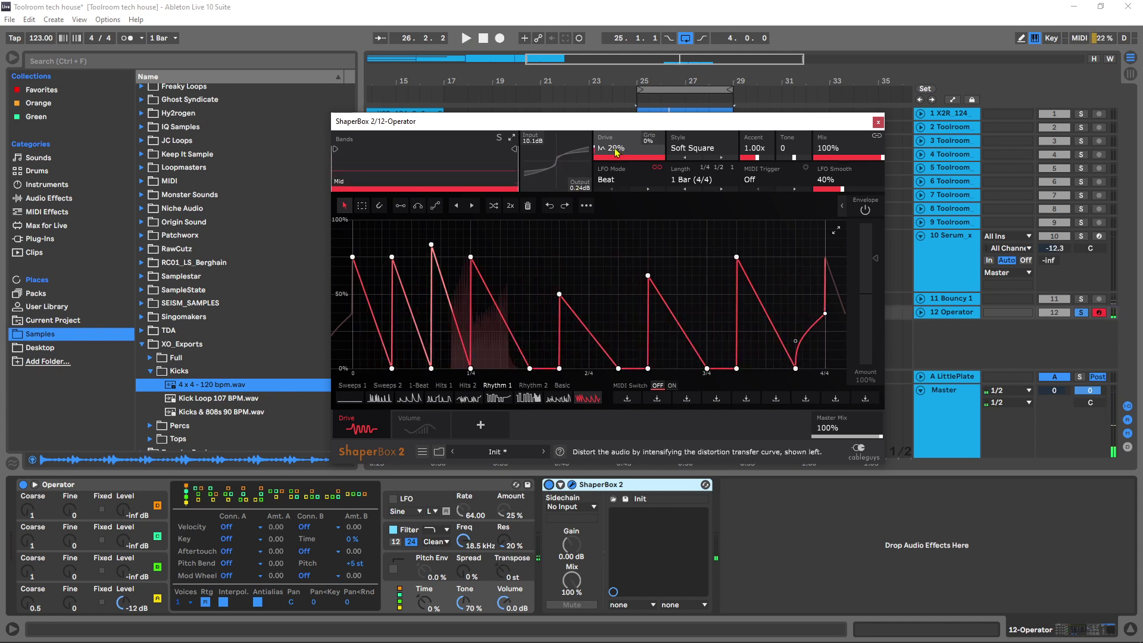
Sweep the Drive amount up and down during playback, ending at 28%.
scroll(616, 152, "up", 5)
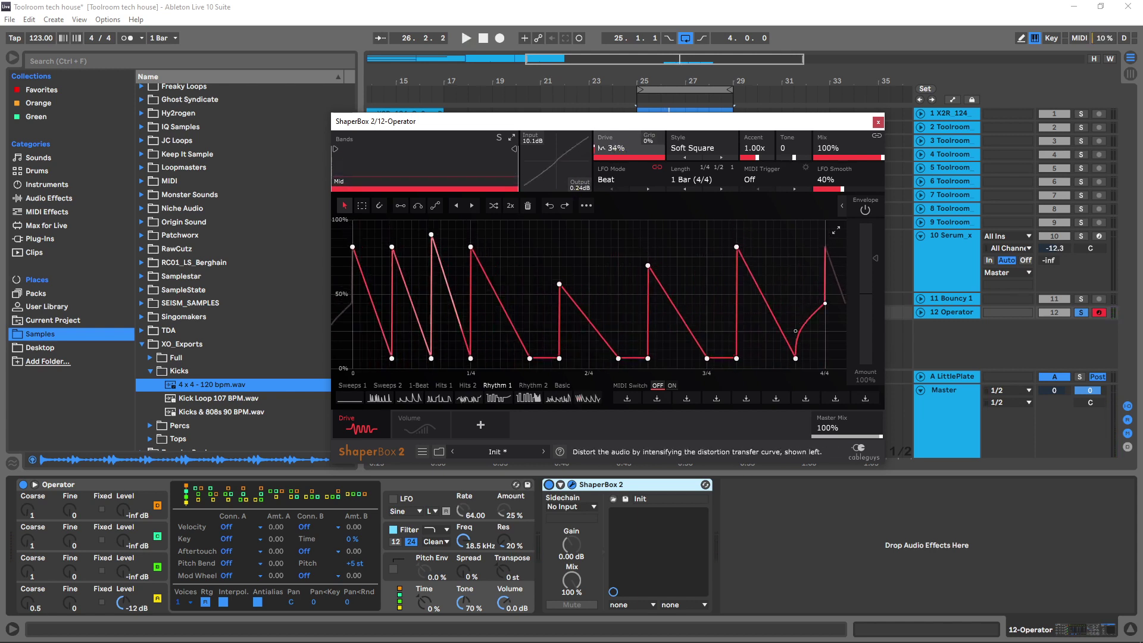
scroll(616, 152, "up", 10)
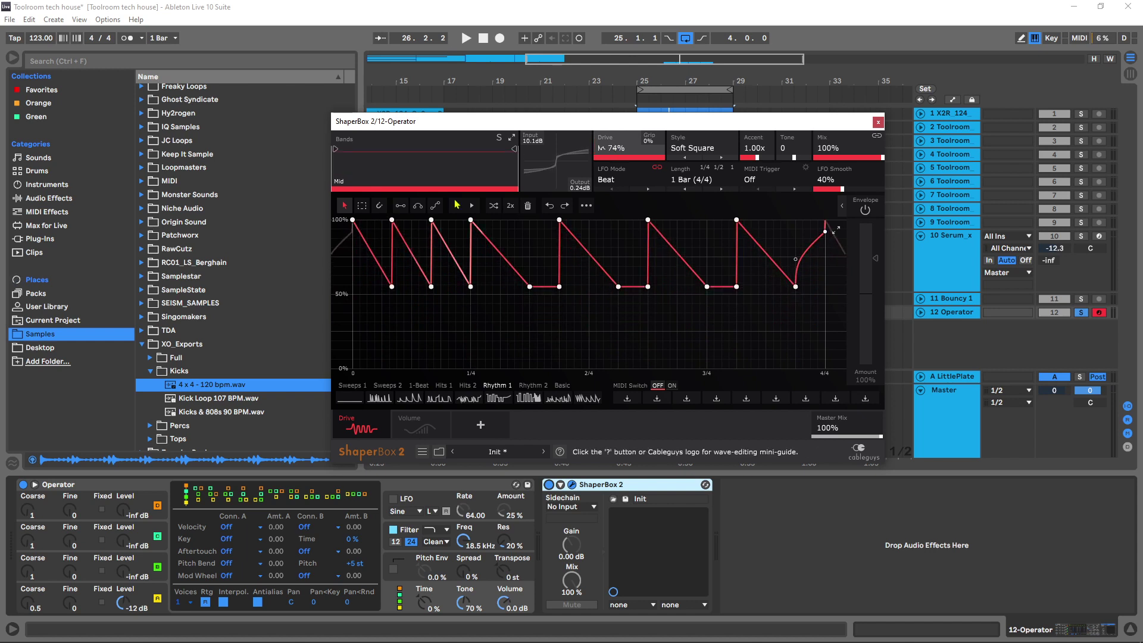
scroll(464, 256, "down", 5)
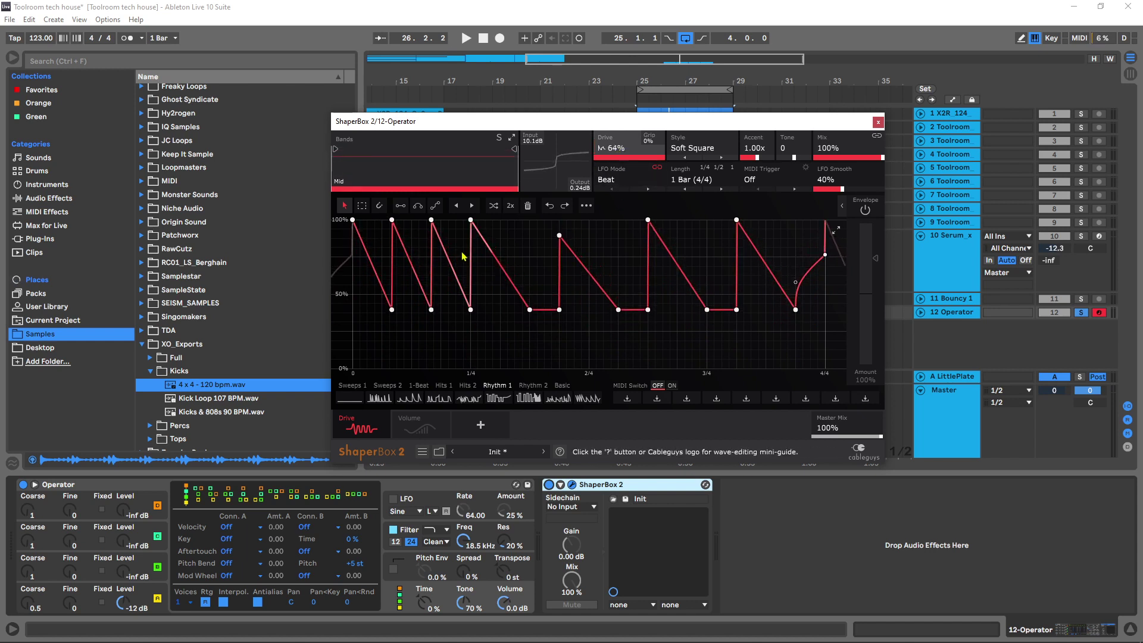
scroll(613, 149, "down", 6)
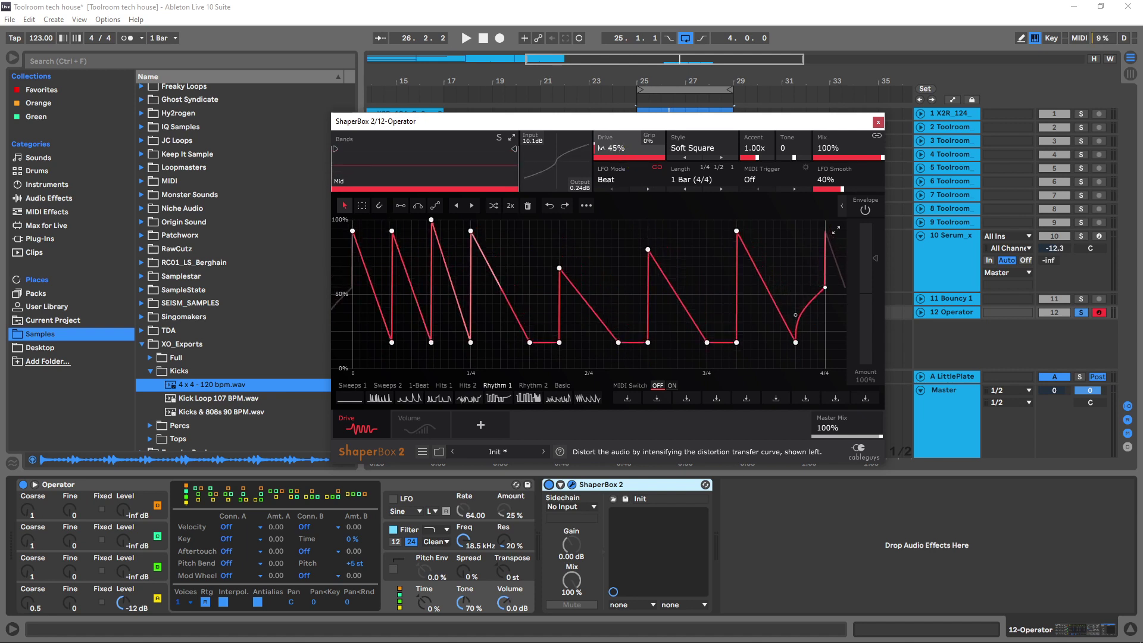
scroll(615, 156, "down", 3)
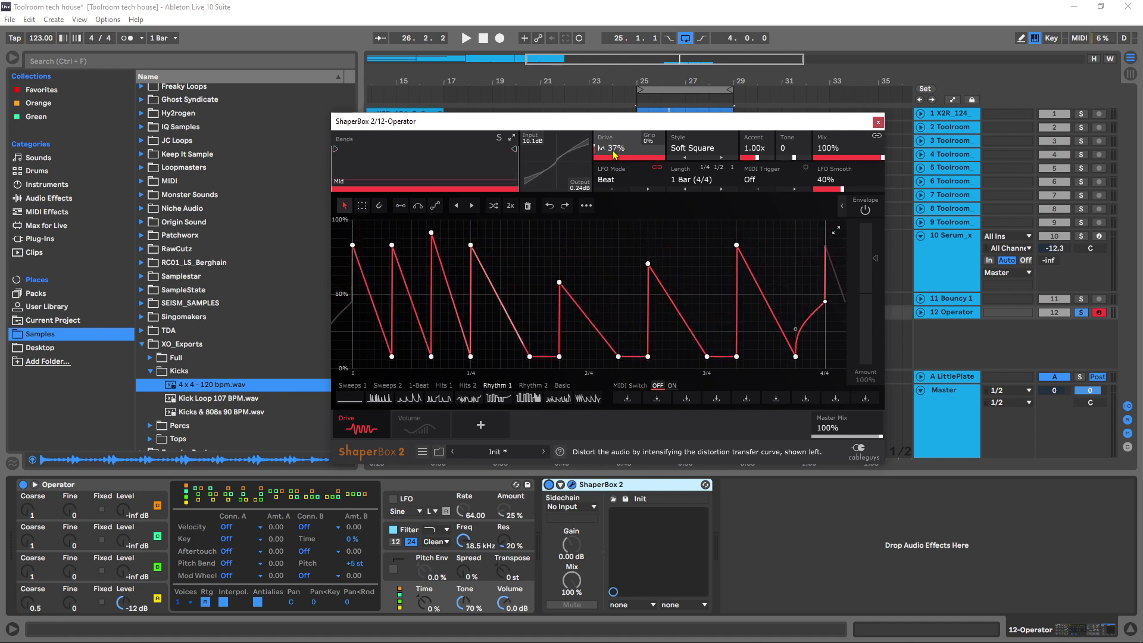
key("space")
scroll(615, 156, "up", 12)
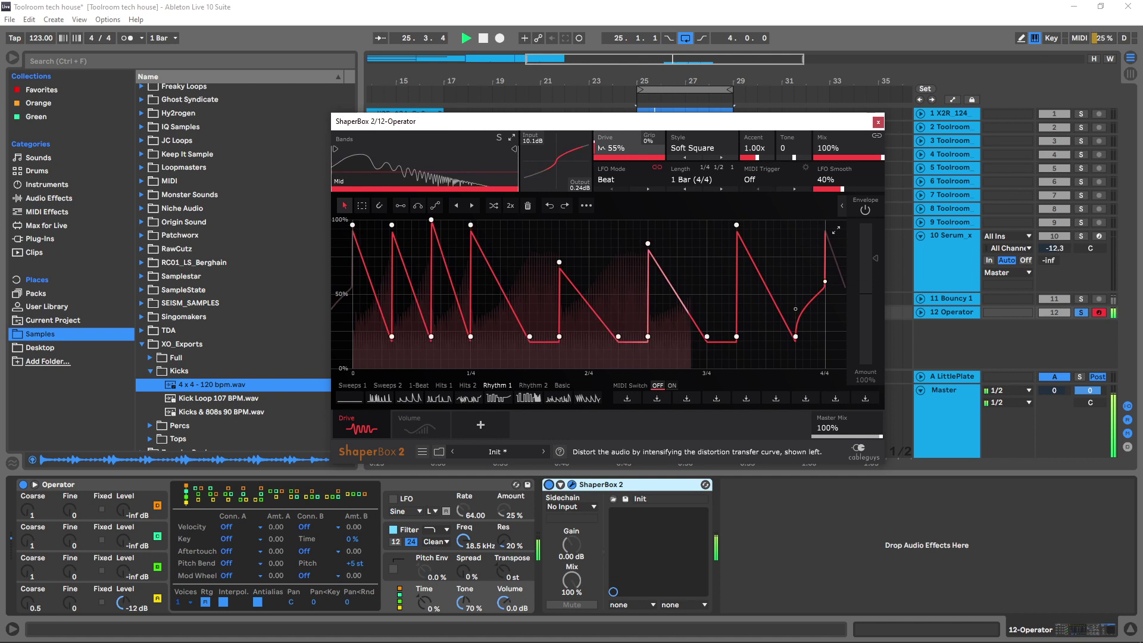
scroll(615, 156, "down", 6)
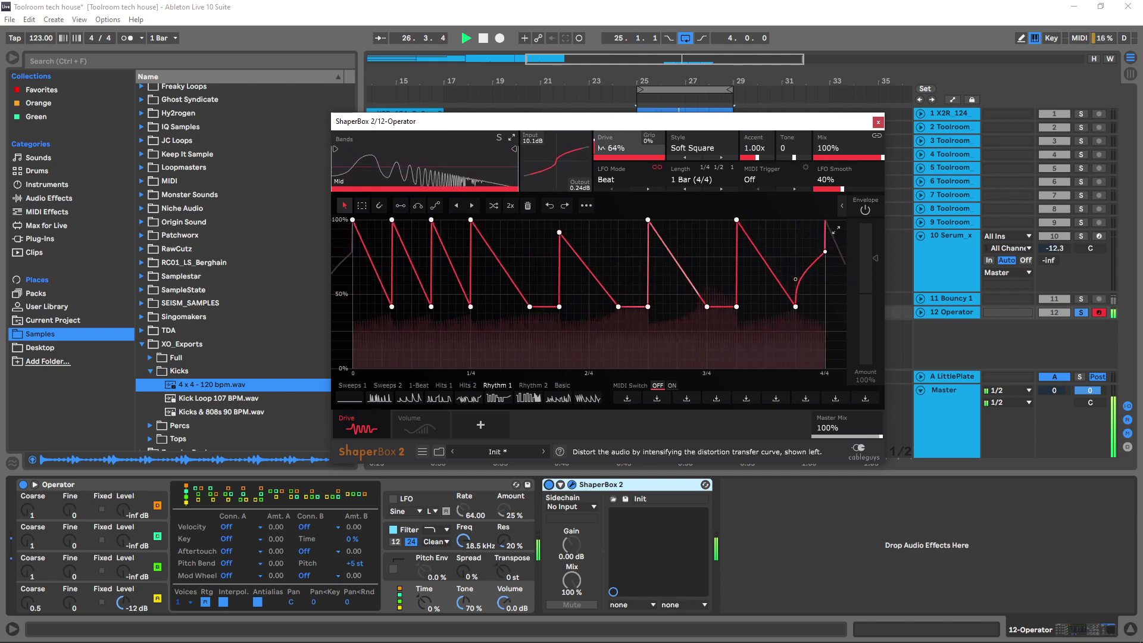
scroll(615, 156, "down", 9)
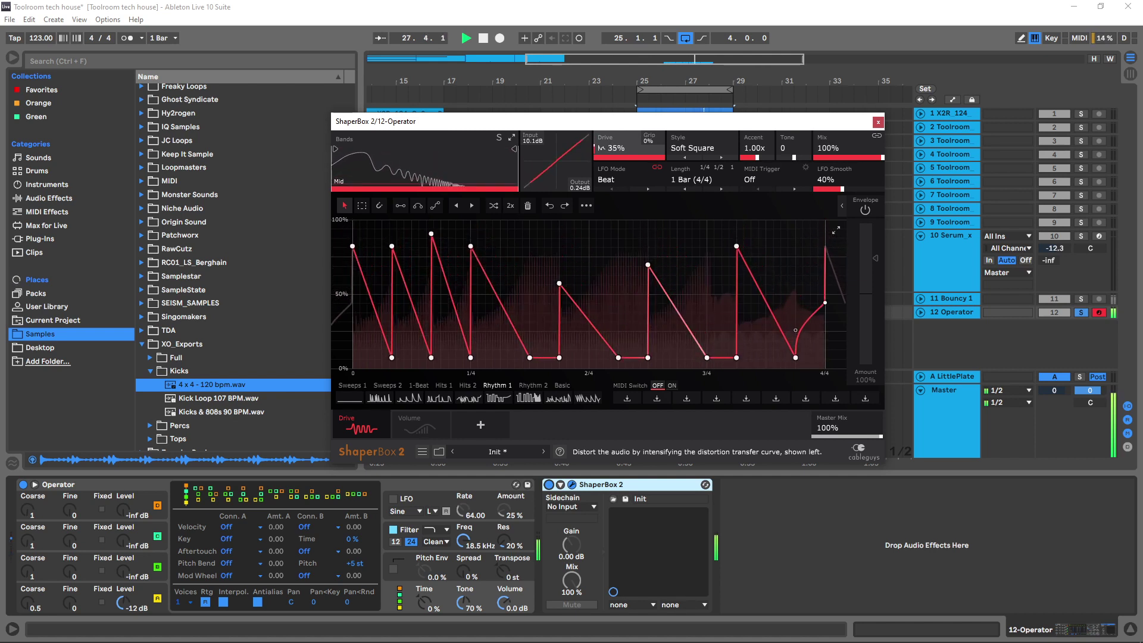
scroll(615, 156, "down", 1)
Stop playback and keep the Drive LFO timing mode on Beat.
key("space")
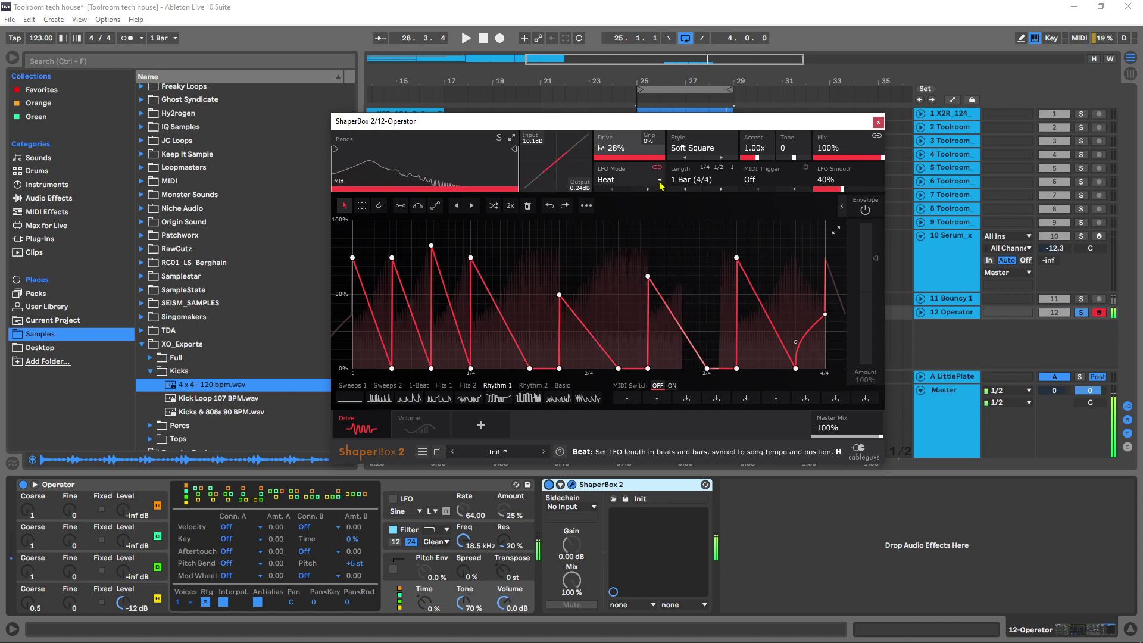
left_click(625, 184)
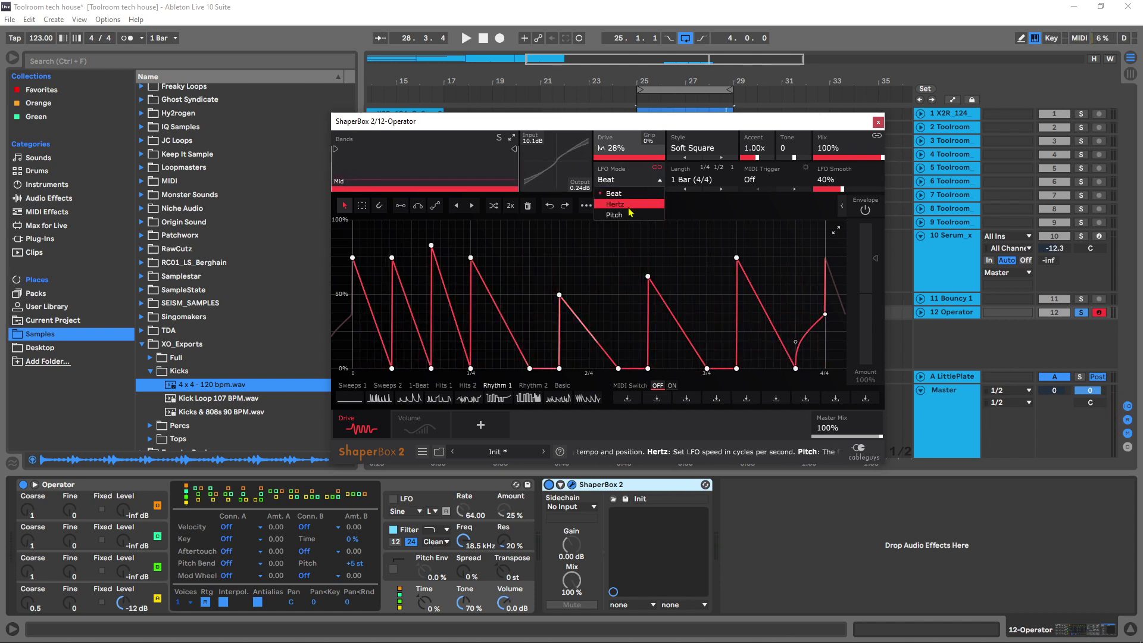
left_click(650, 178)
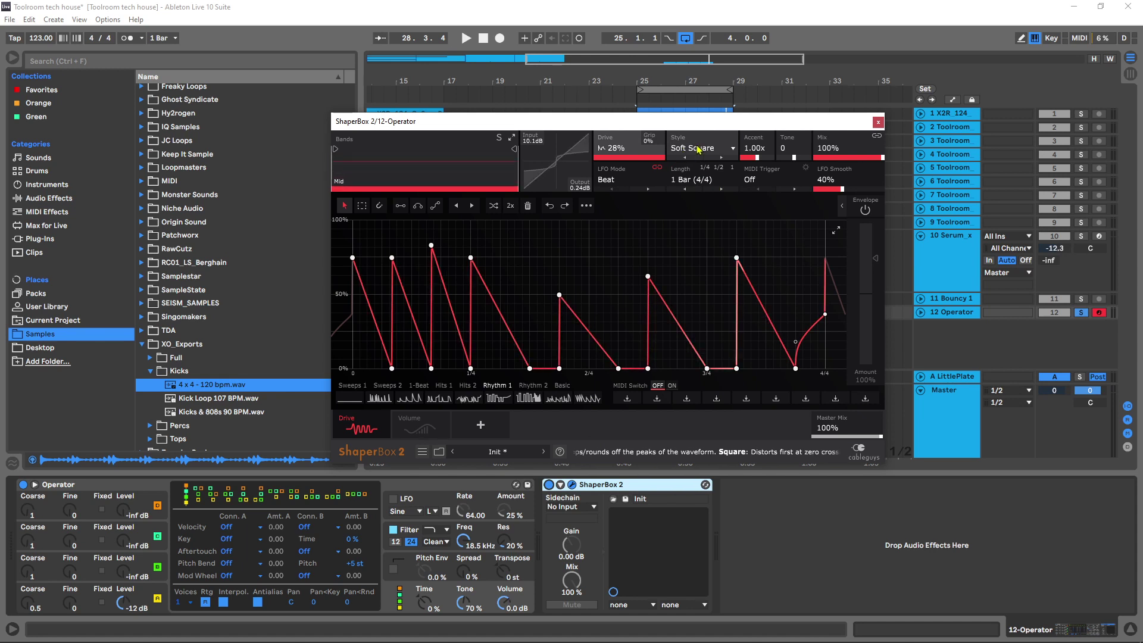
Audition the Sweeps 2 preset Sweep 15 with the LFO length raised to 2 bars.
left_click(388, 385)
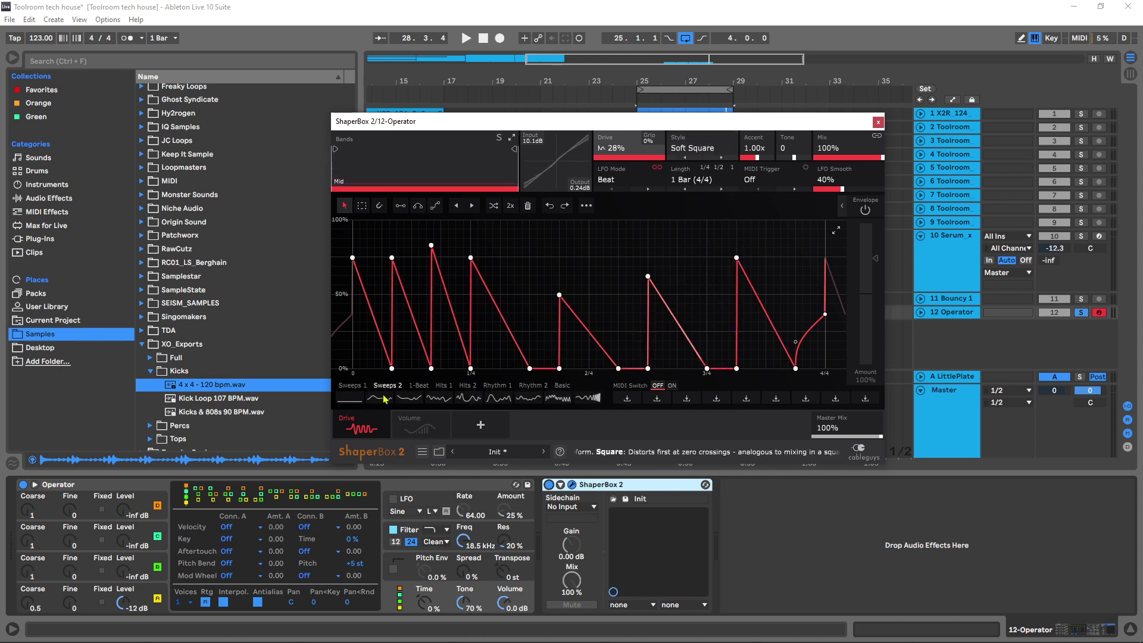
left_click(564, 399)
key("space")
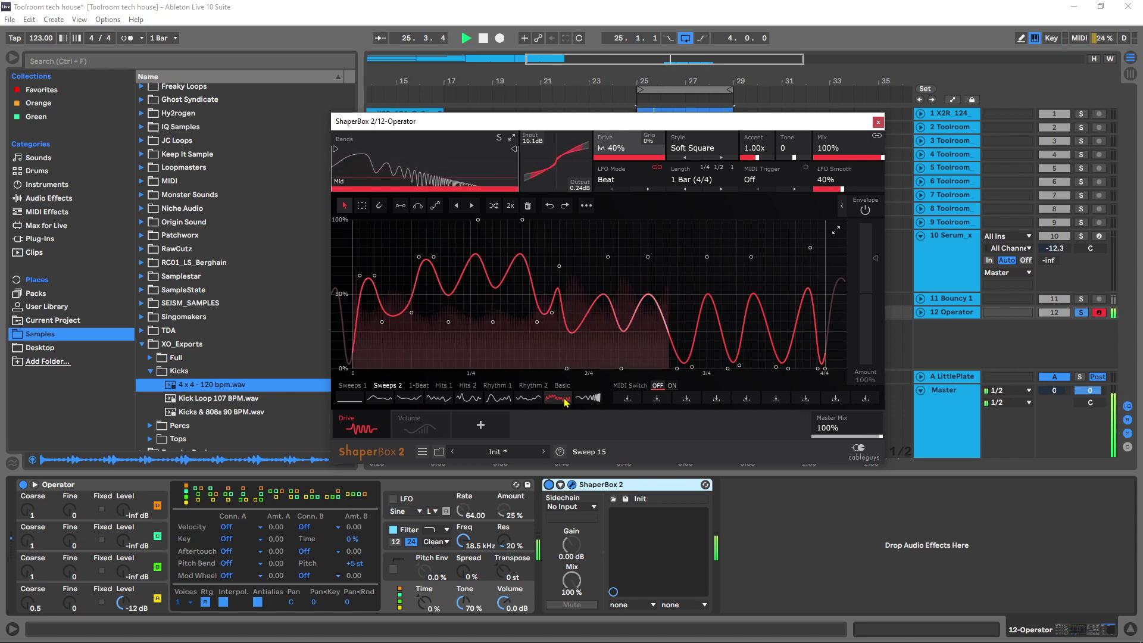
key("space")
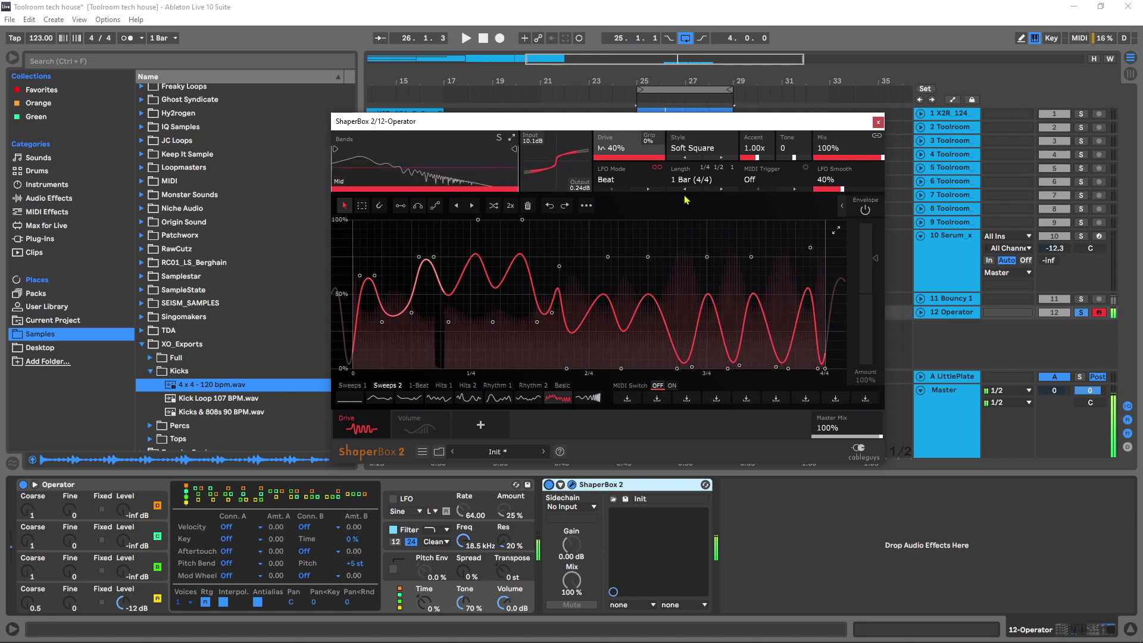
left_click(721, 189)
left_click(721, 190)
key("space")
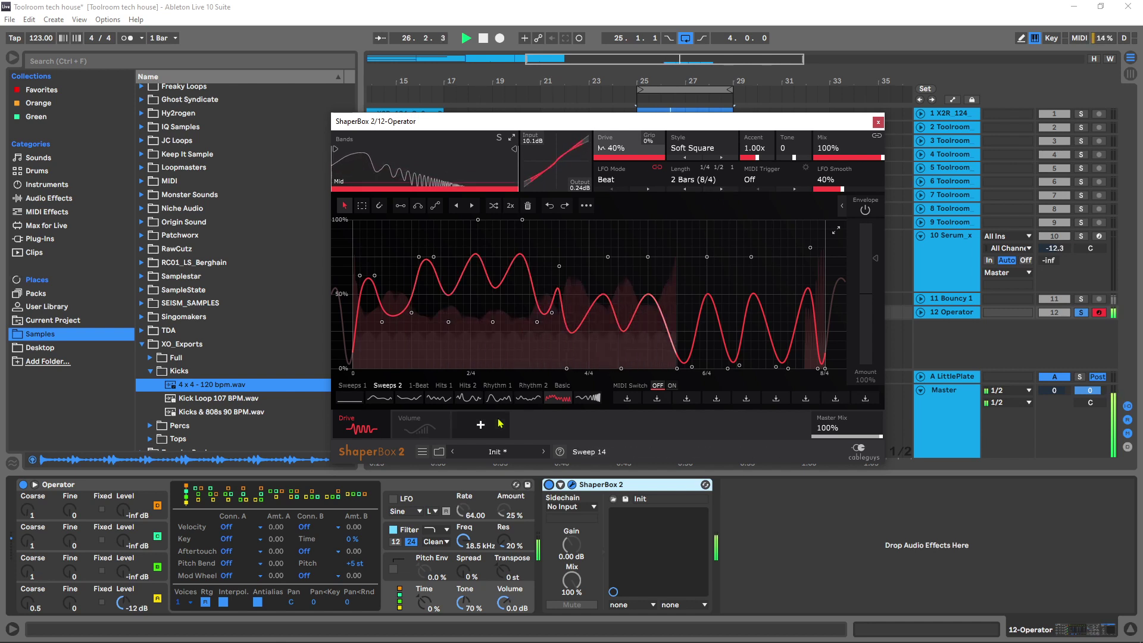
Try Sweep 11 and Sweep 9 at a 1/2 length, then settle on Sweeps 1's Sweep 2.
left_click(438, 401)
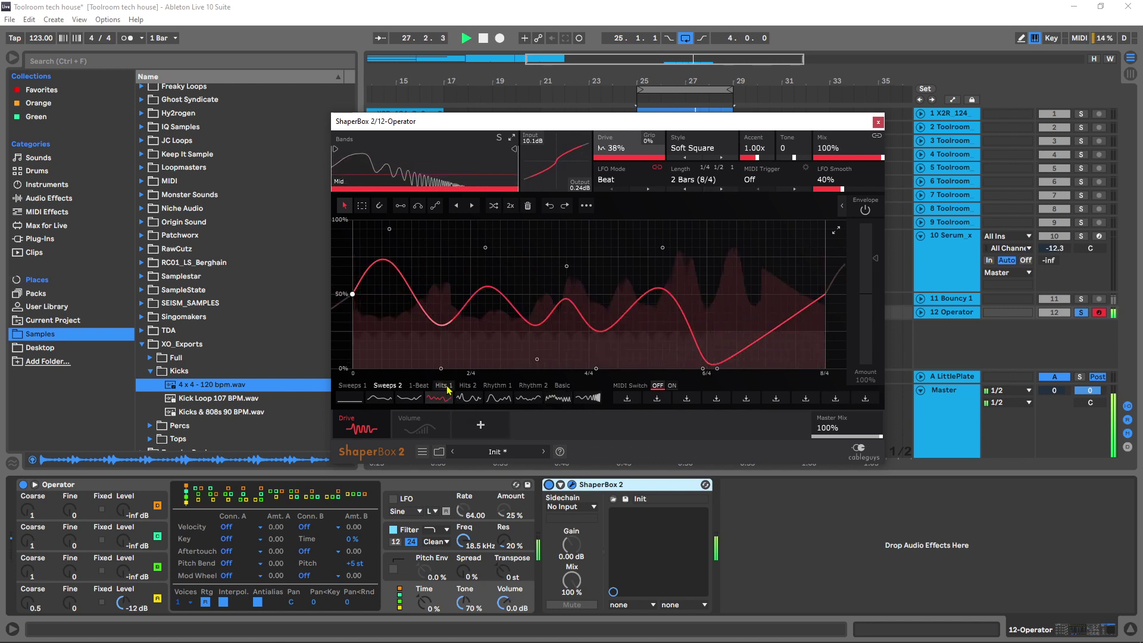
left_click(685, 190)
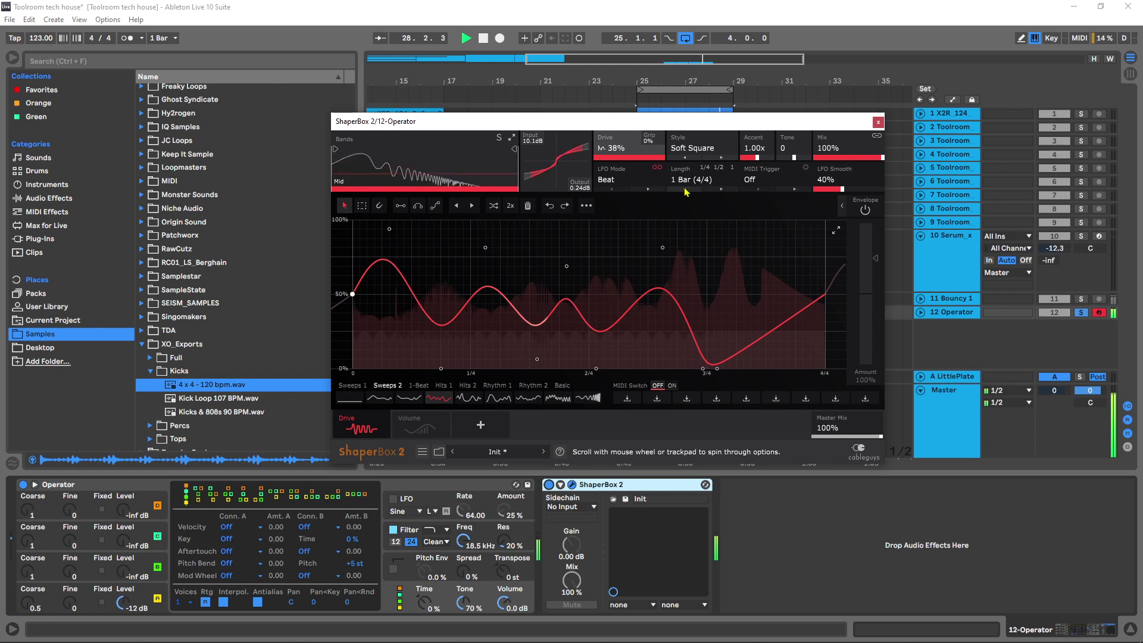
left_click(686, 190)
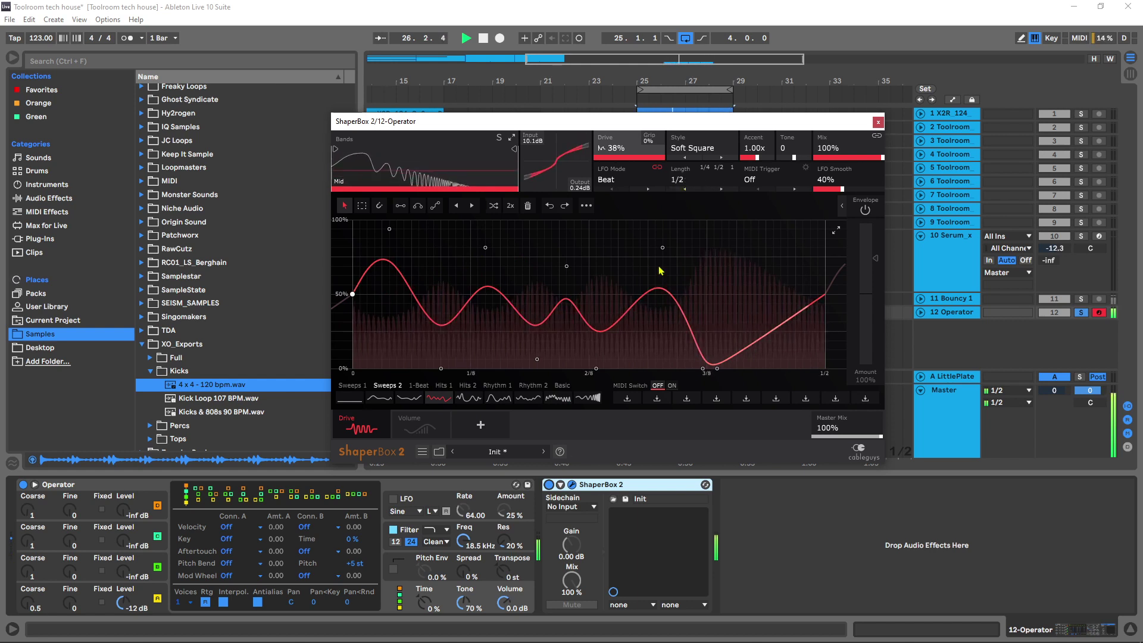
left_click(409, 398)
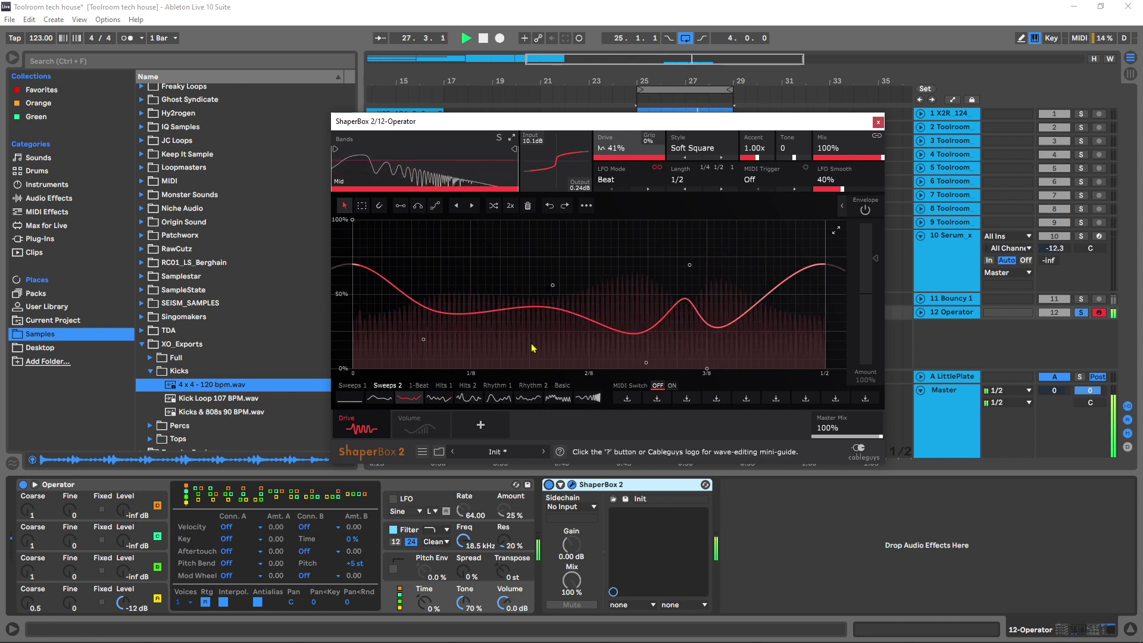
left_click(353, 385)
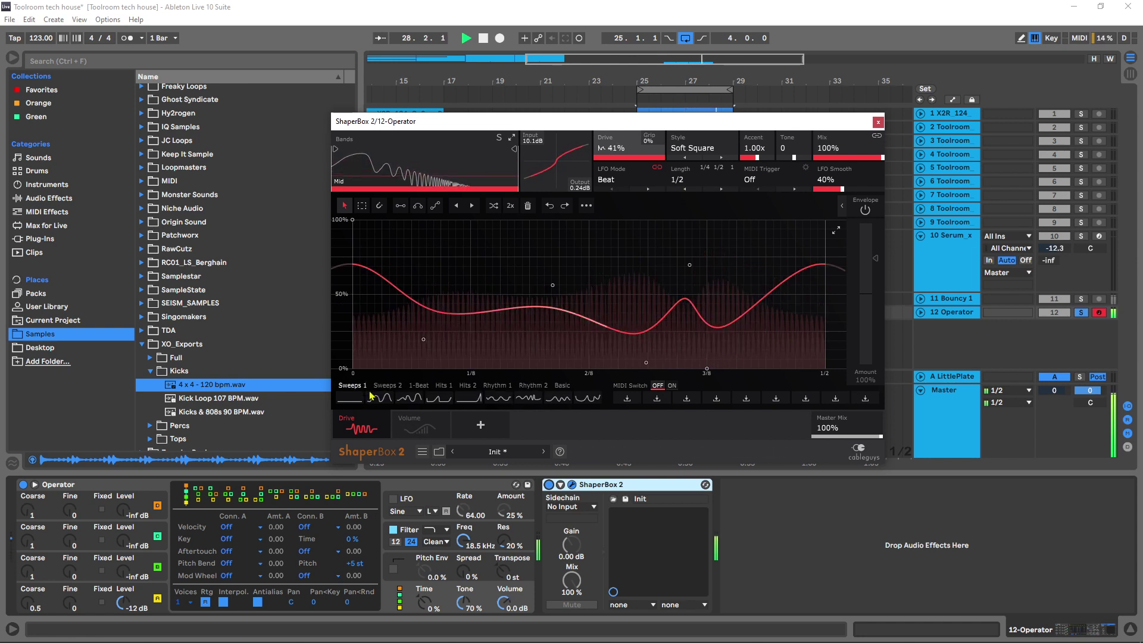
left_click(400, 404)
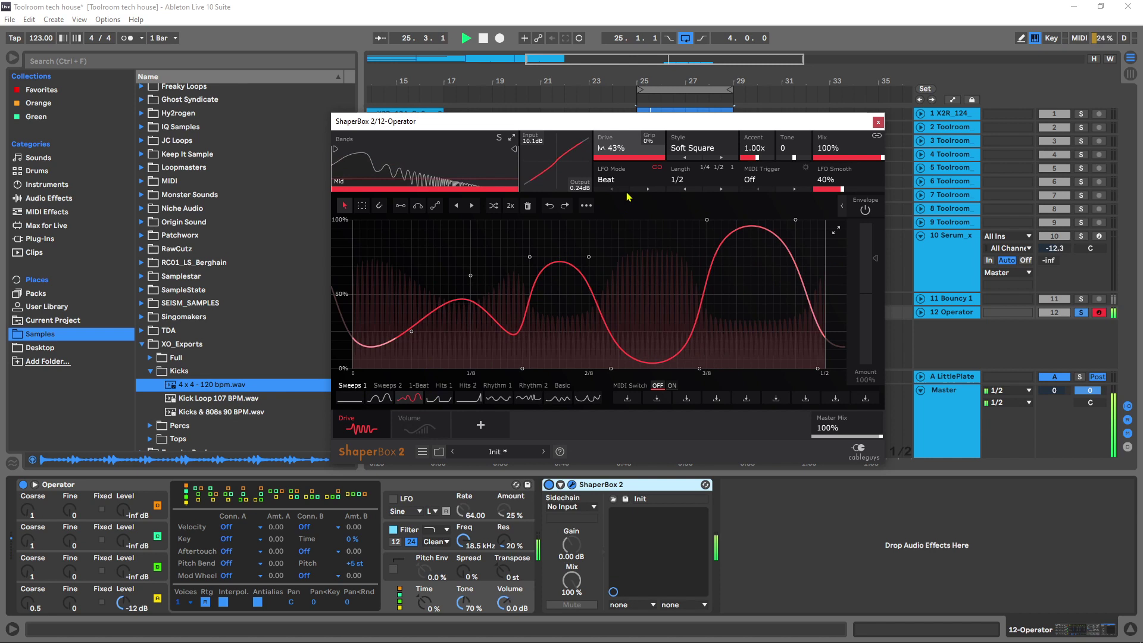
key("space")
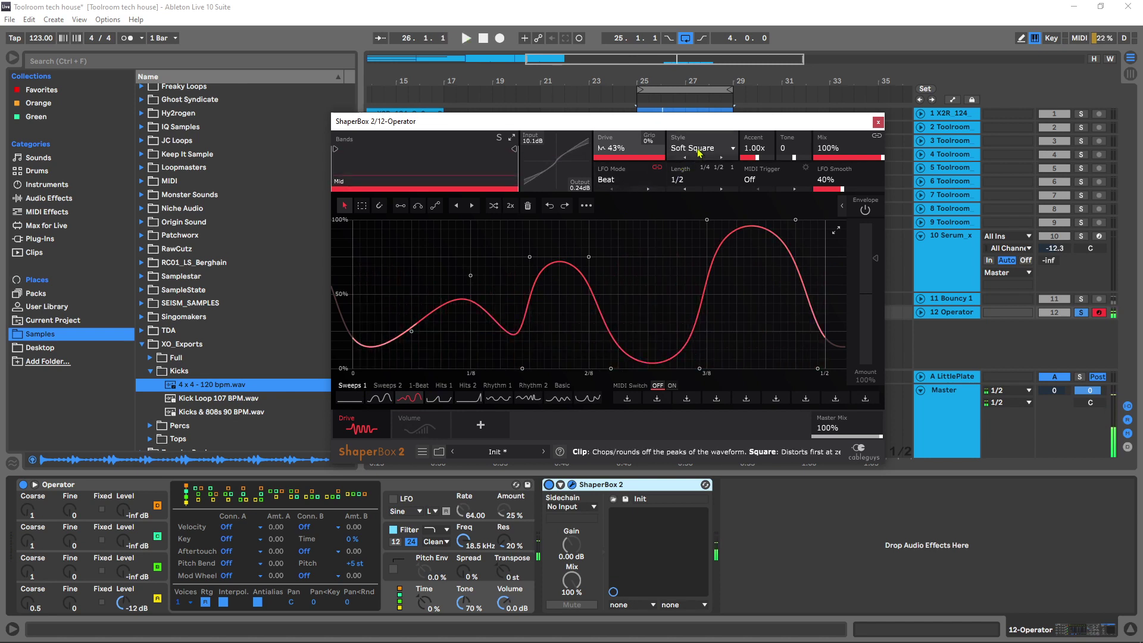
Audition the Hard Clip and Soft Clip distortion styles, then set the Drive style to Soft Rectify.
left_click(704, 151)
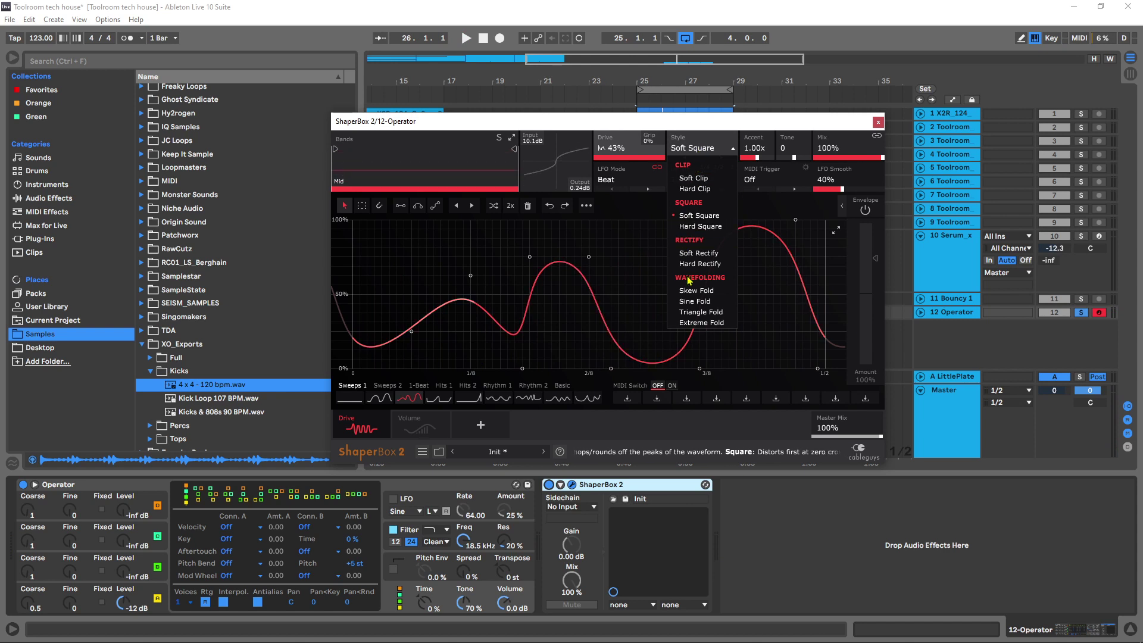
left_click(696, 189)
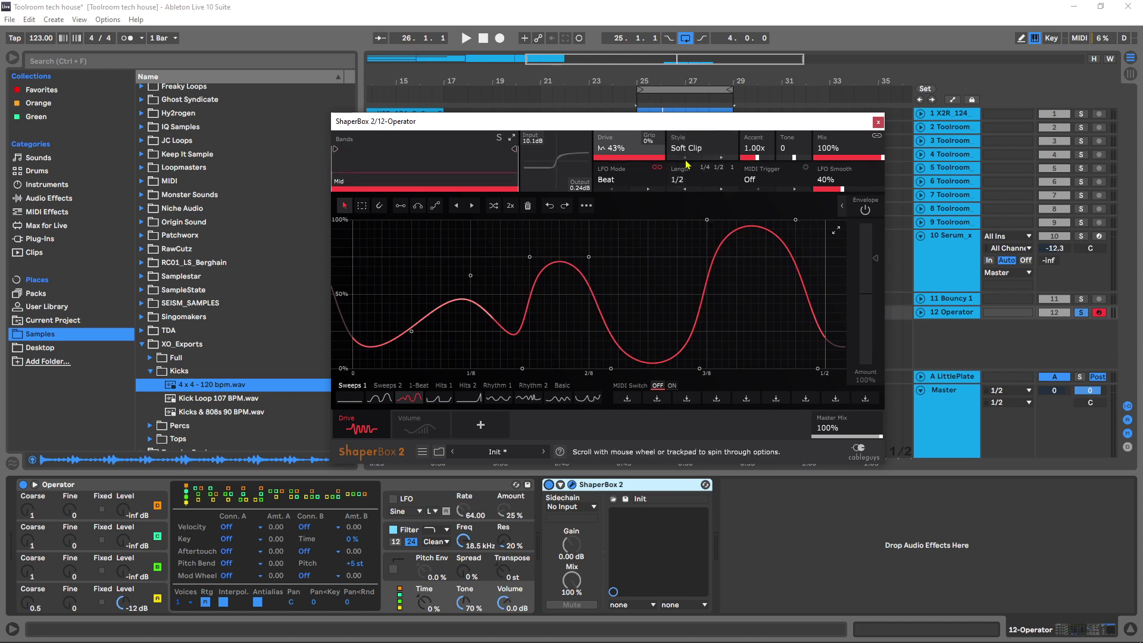
left_click(723, 159)
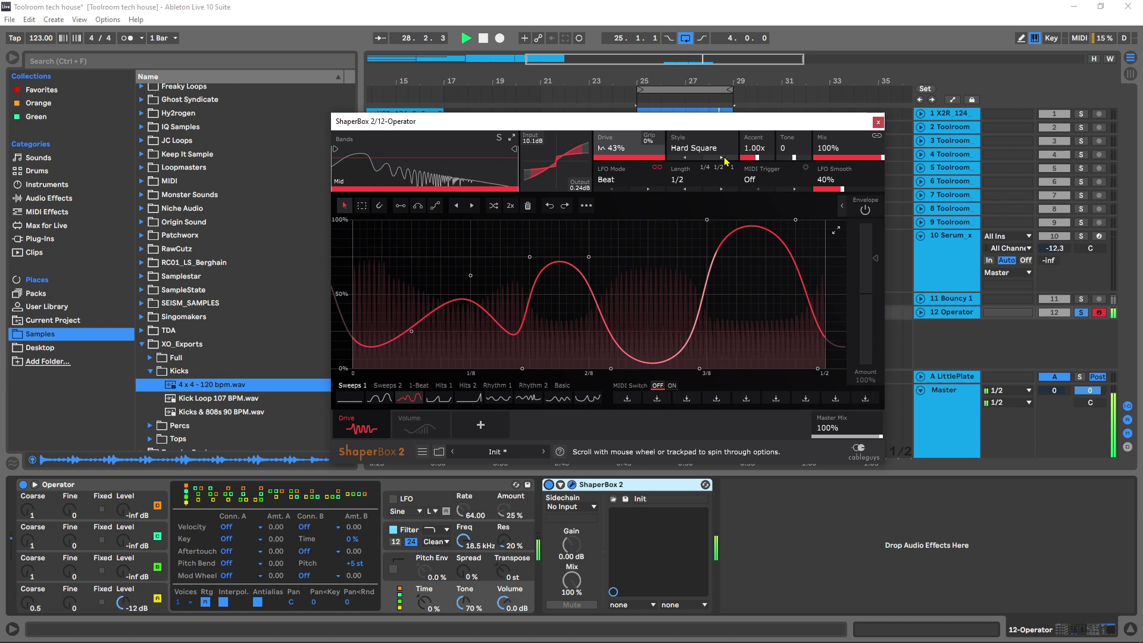
left_click(722, 159)
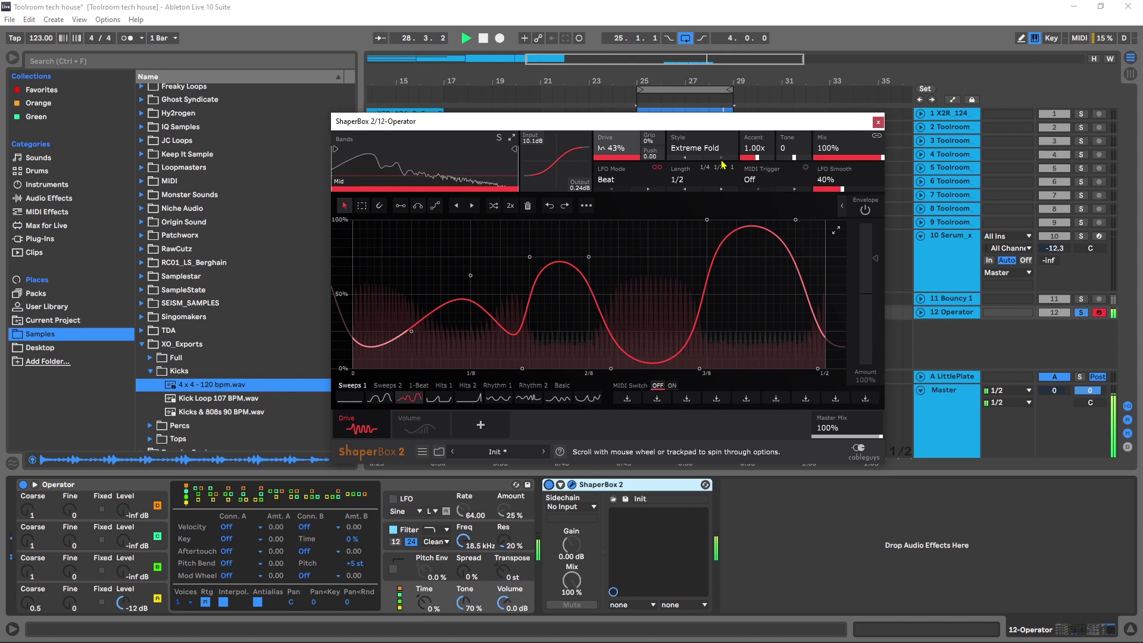
left_click(701, 155)
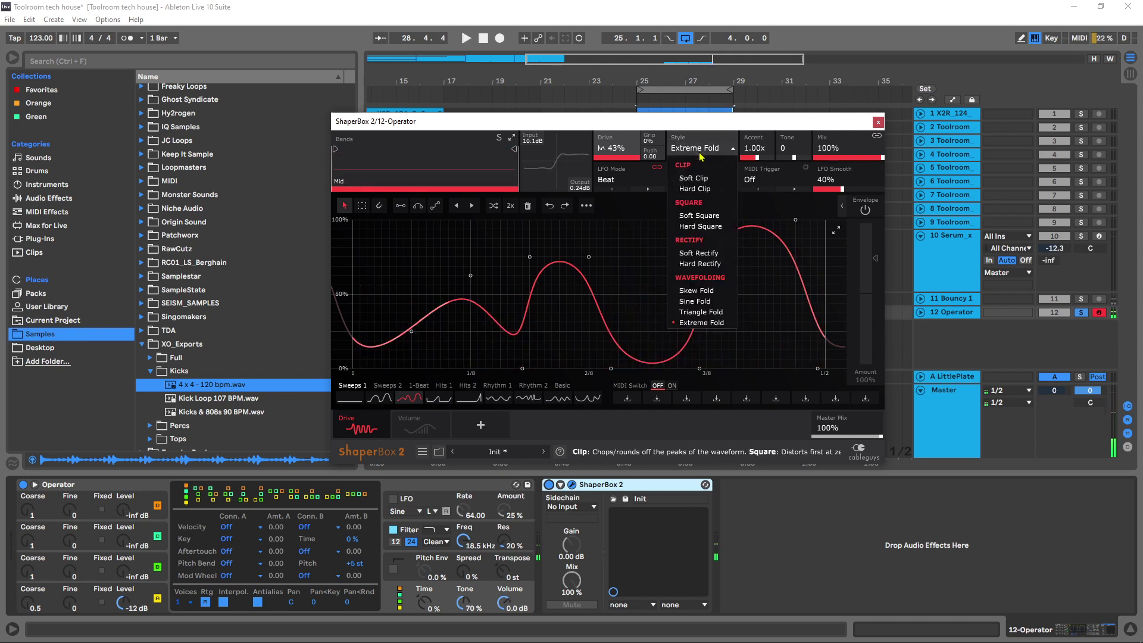
left_click(696, 253)
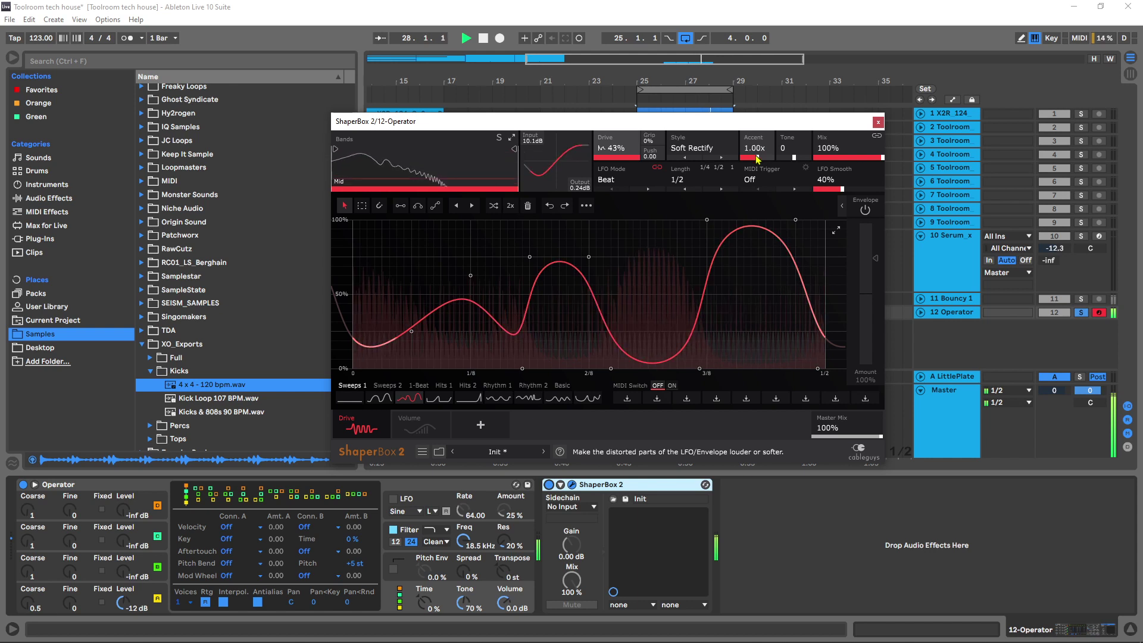
Darken the Drive tone to -53, then -100, and switch the style back to Soft Square.
key("space")
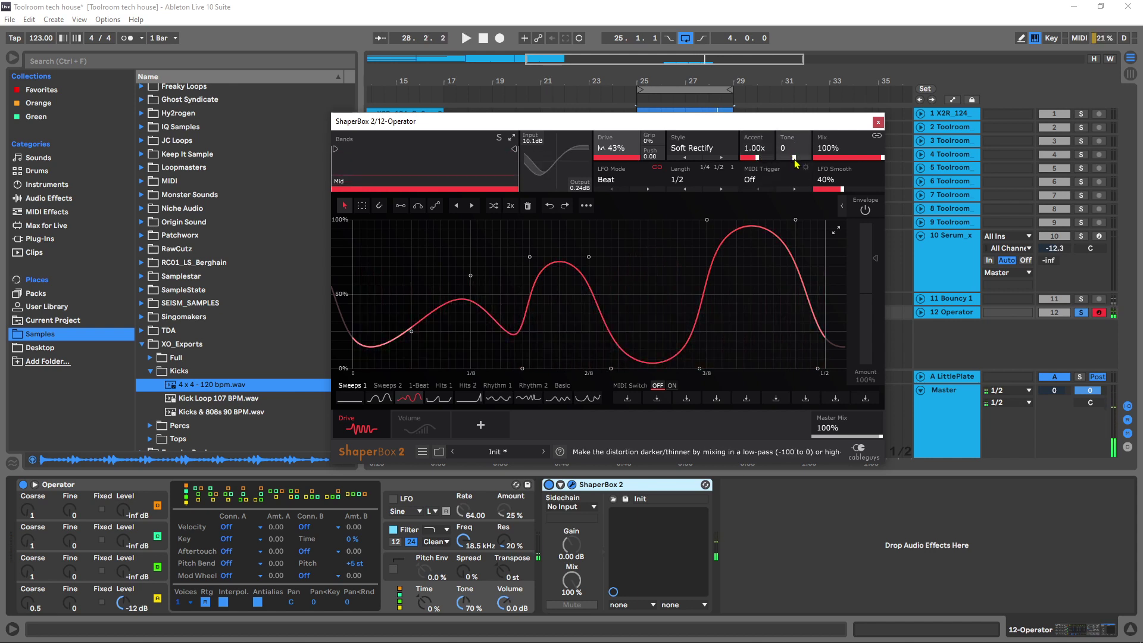
mouse_move(786, 148)
left_mouse_down()
mouse_move(786, 179)
mouse_move(786, 157)
left_mouse_up()
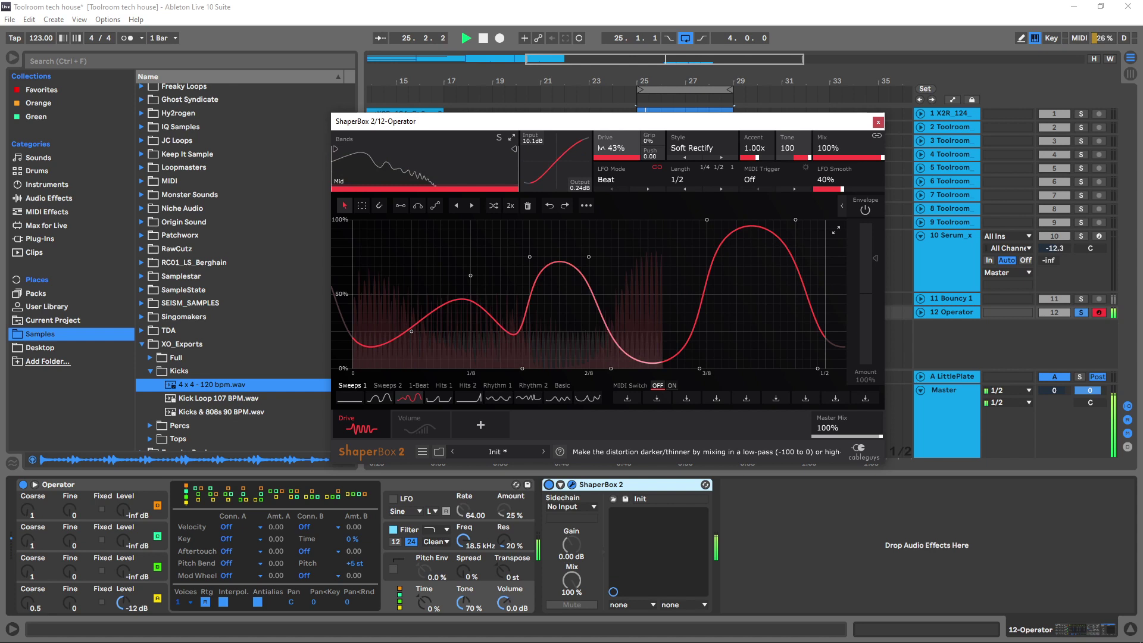
left_click_drag(786, 148, 786, 194)
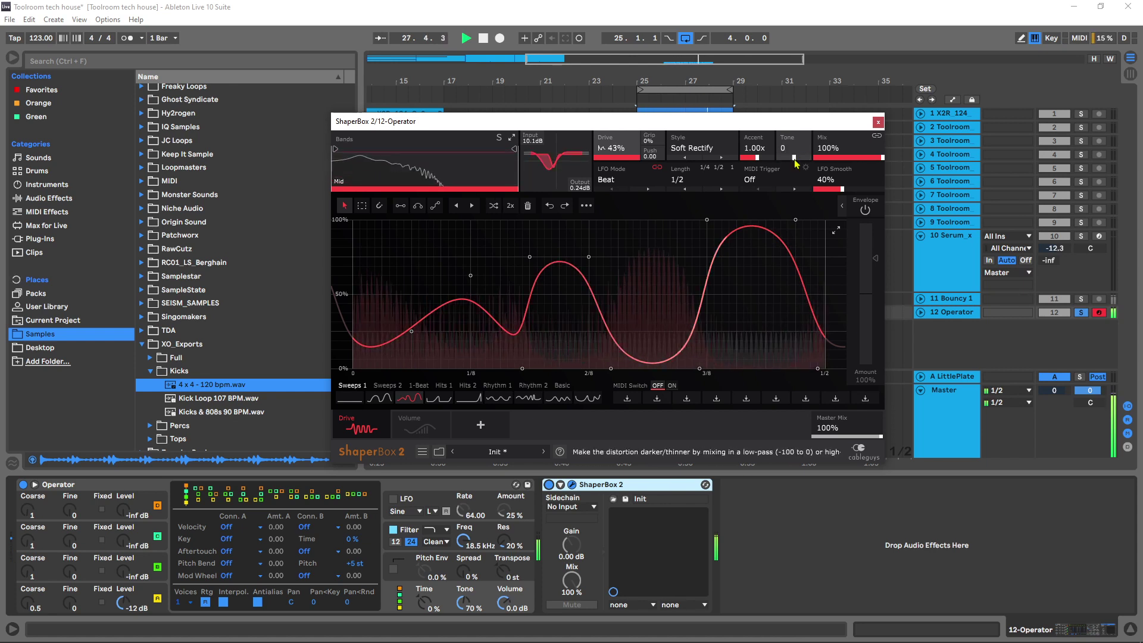
left_click(696, 149)
left_click(711, 216)
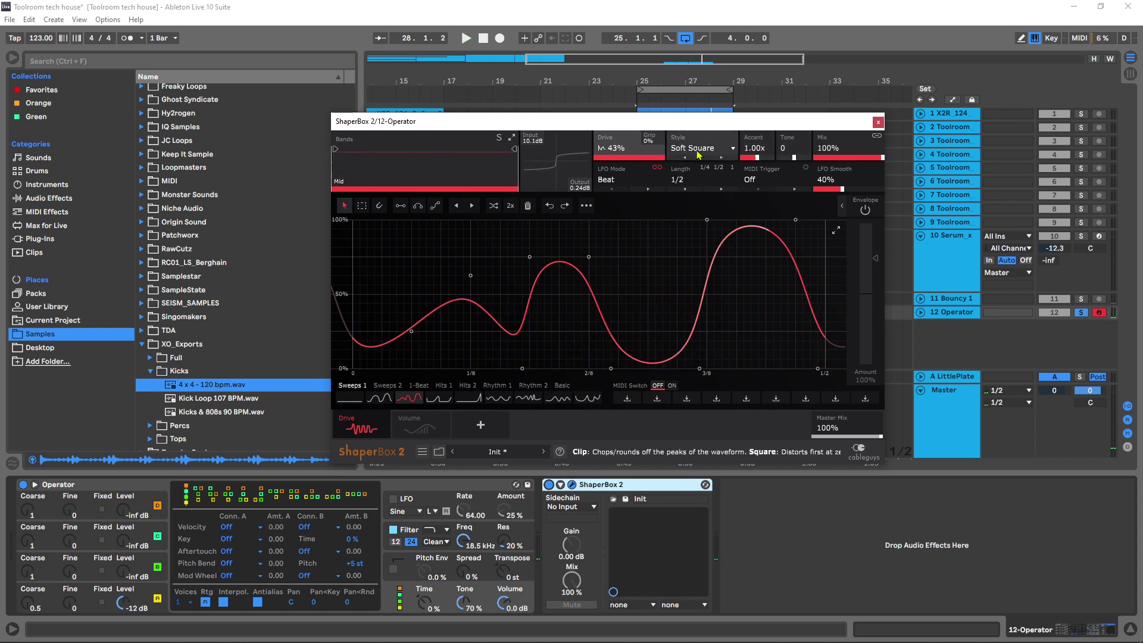
With playback running, brighten the tone, then reset Tone to 0.
key("space")
left_click_drag(787, 150, 787, 241)
double_click(787, 149)
key("space")
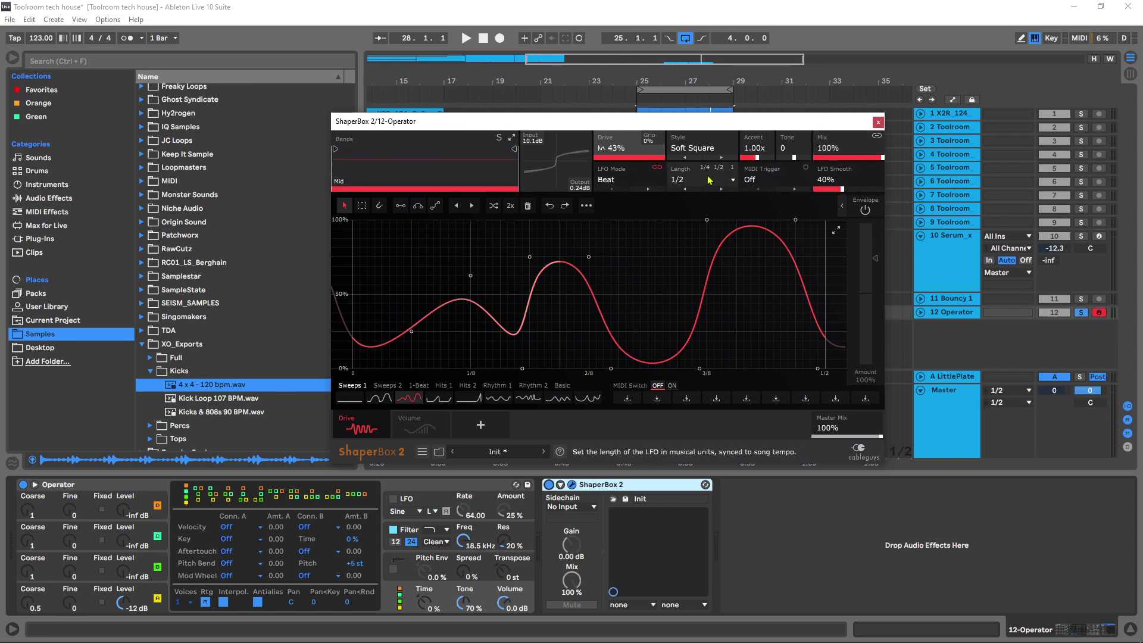
Try Hertz LFO timing at 0.452Hz, return to Beat timing, and raise LFO Smooth to 44%.
left_click(679, 179)
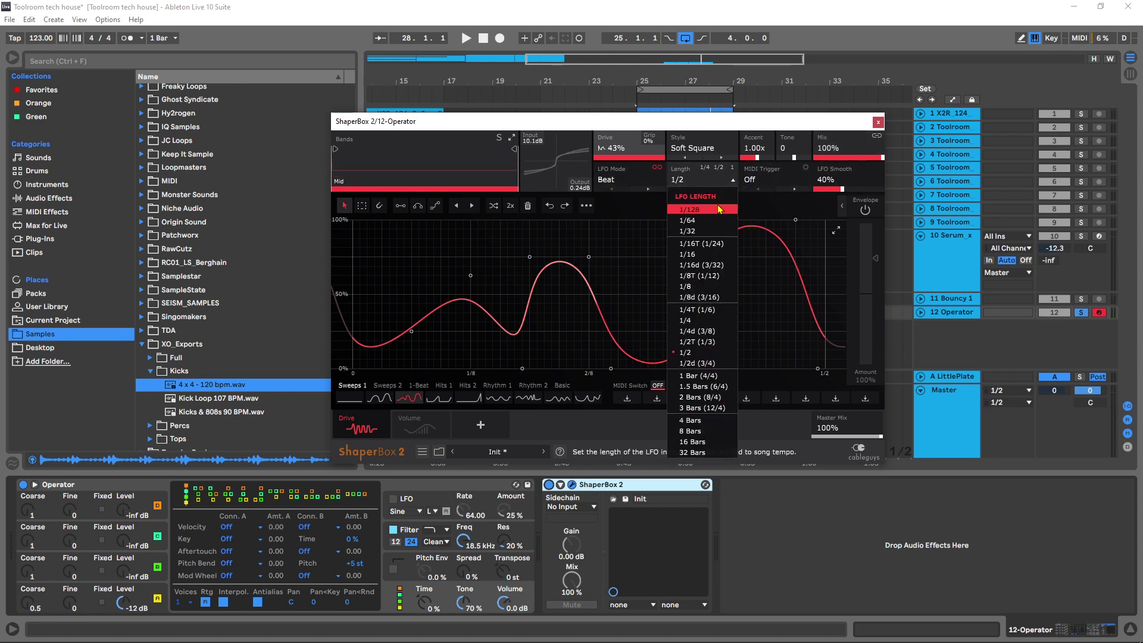
left_click(716, 183)
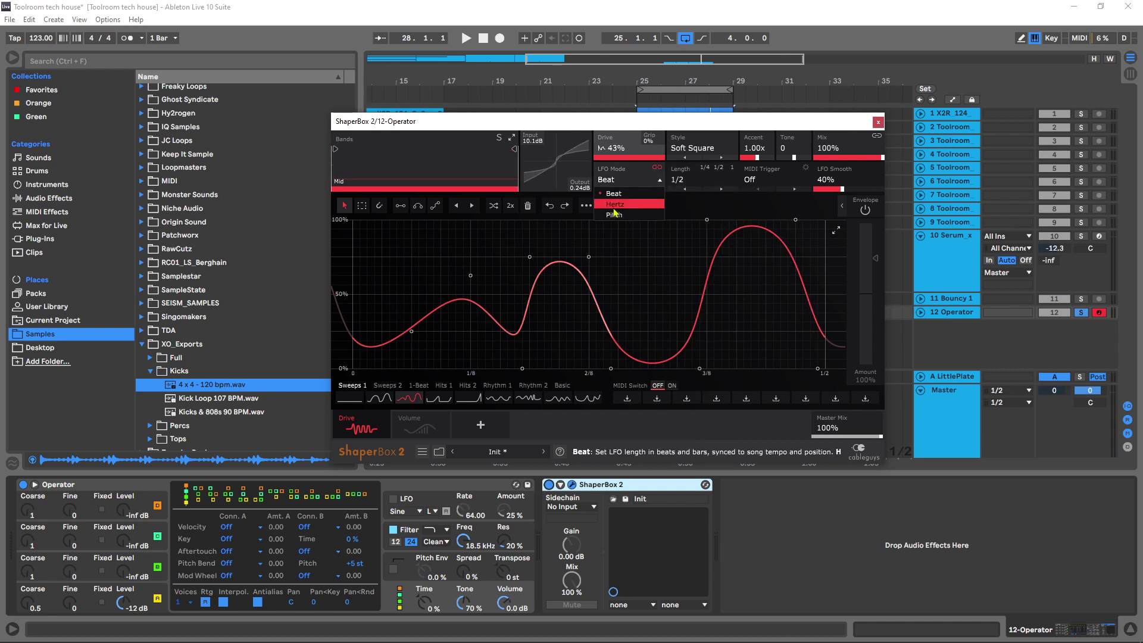
left_click(615, 204)
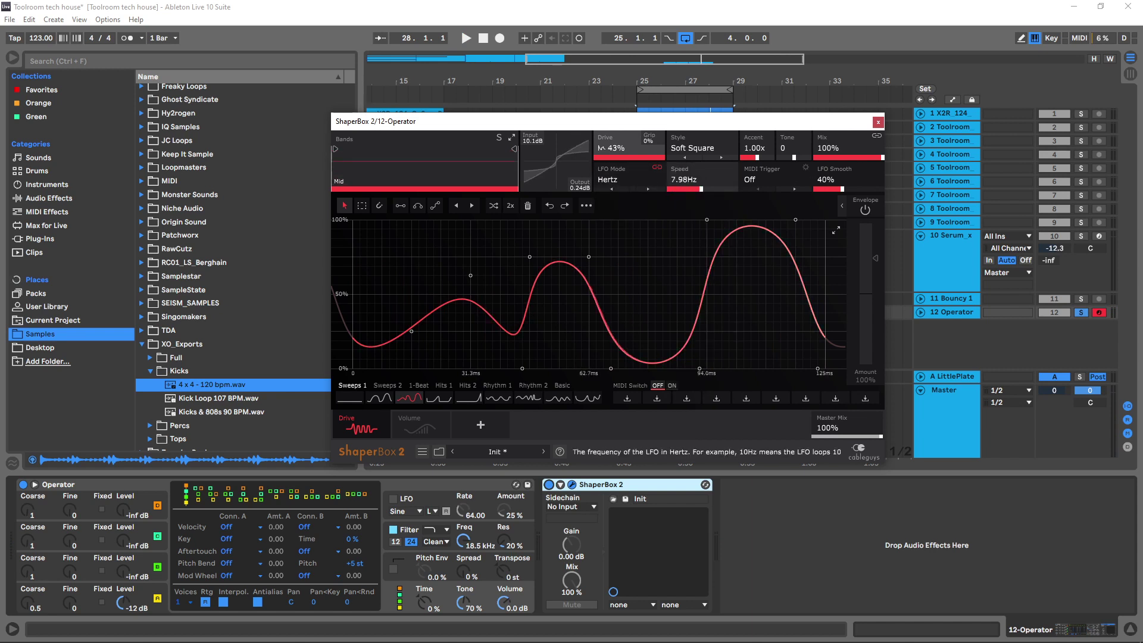
left_click_drag(685, 179, 685, 203)
left_click(625, 180)
left_click(615, 194)
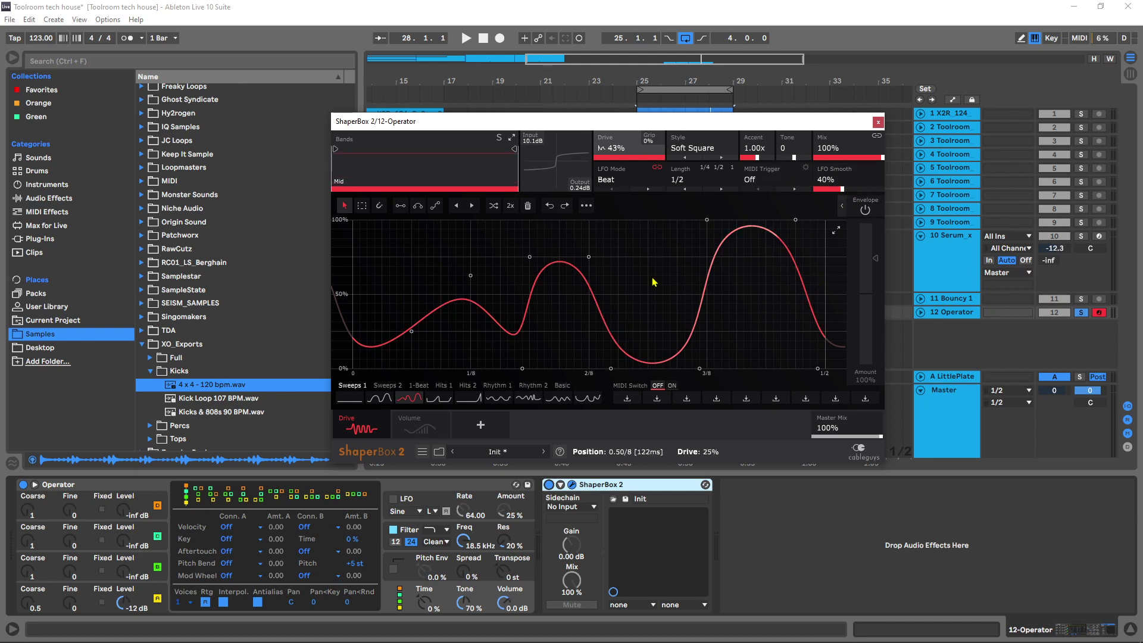
scroll(829, 179, "up", 2)
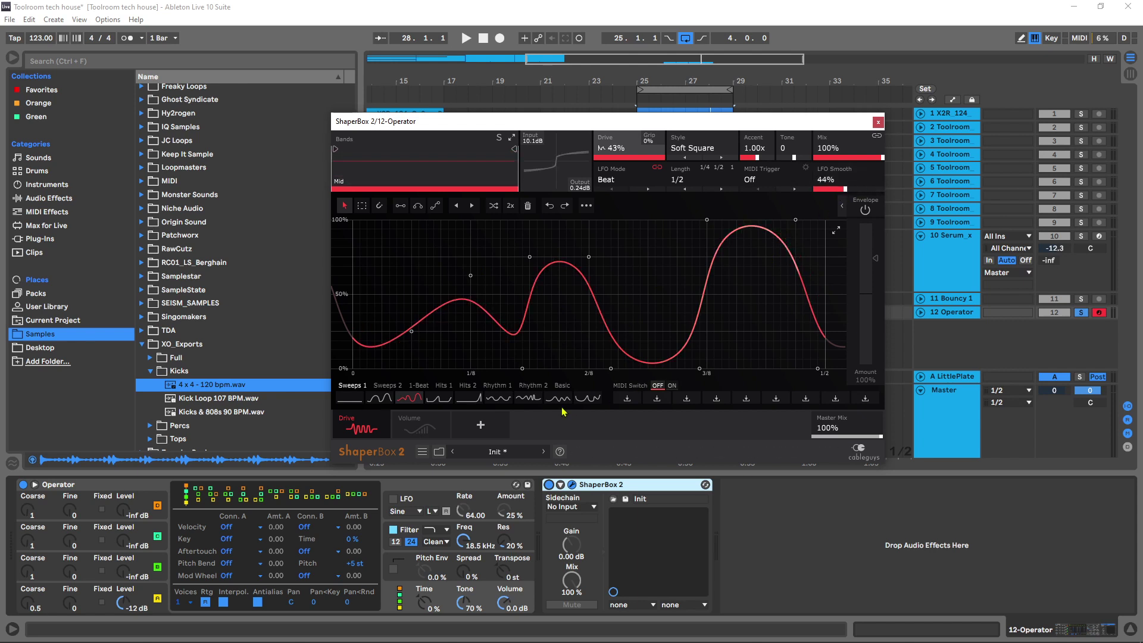
Load the Hits 1 Hit 2 shape and adjust LFO Smooth, settling at 52%.
left_click(440, 386)
left_click(404, 403)
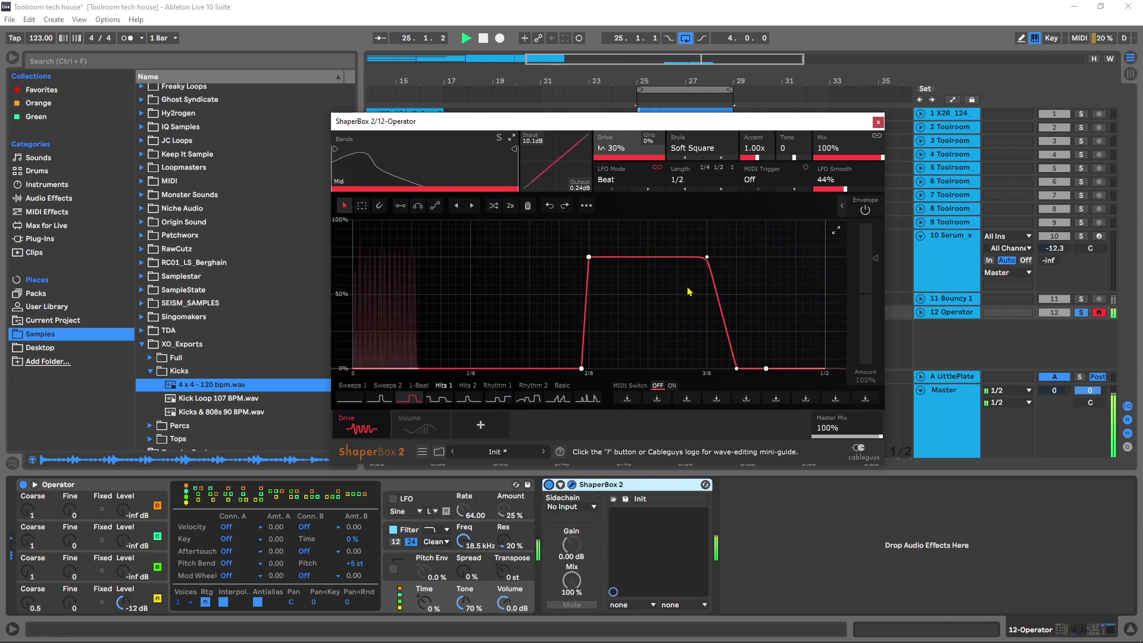
key("space")
mouse_move(830, 184)
left_mouse_down()
mouse_move(829, 173)
mouse_move(830, 202)
left_mouse_up()
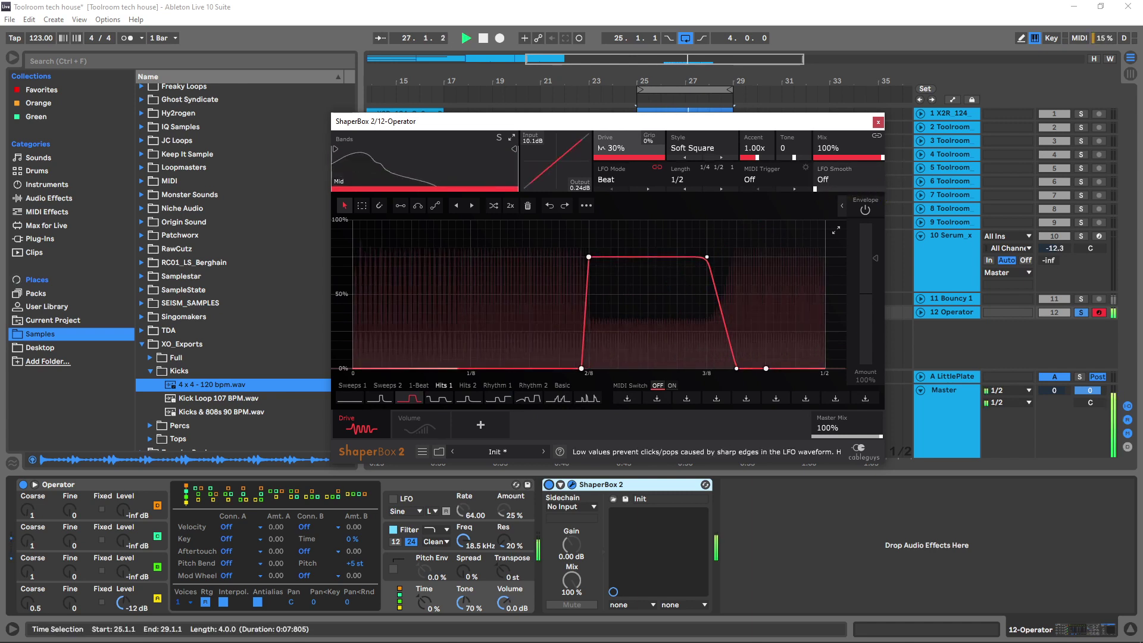
left_click_drag(830, 202, 830, 176)
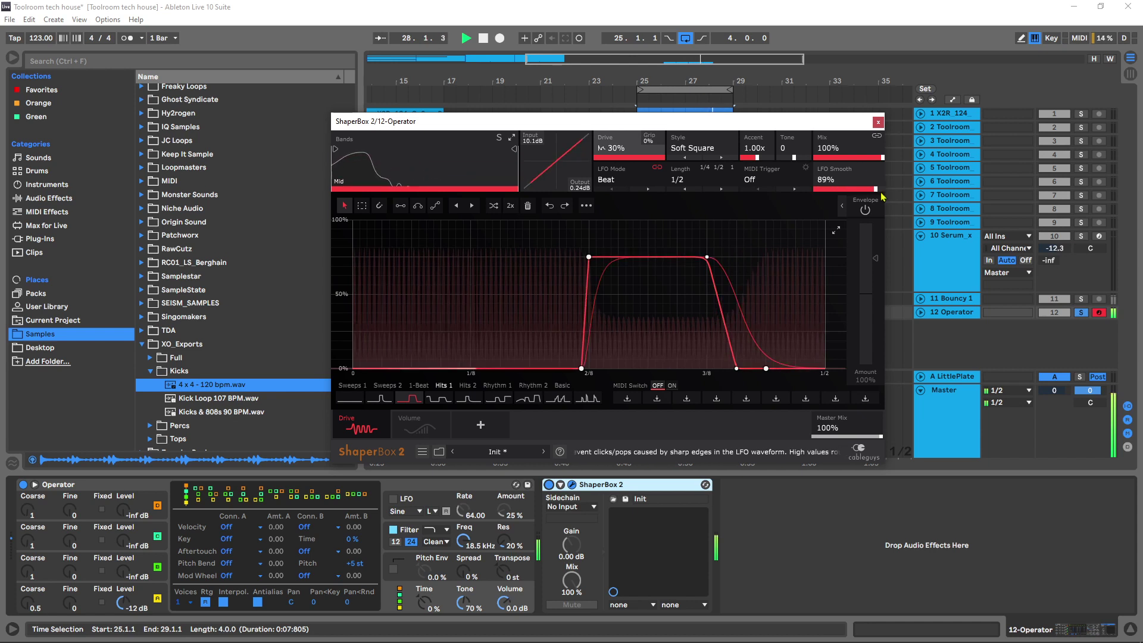
key("space")
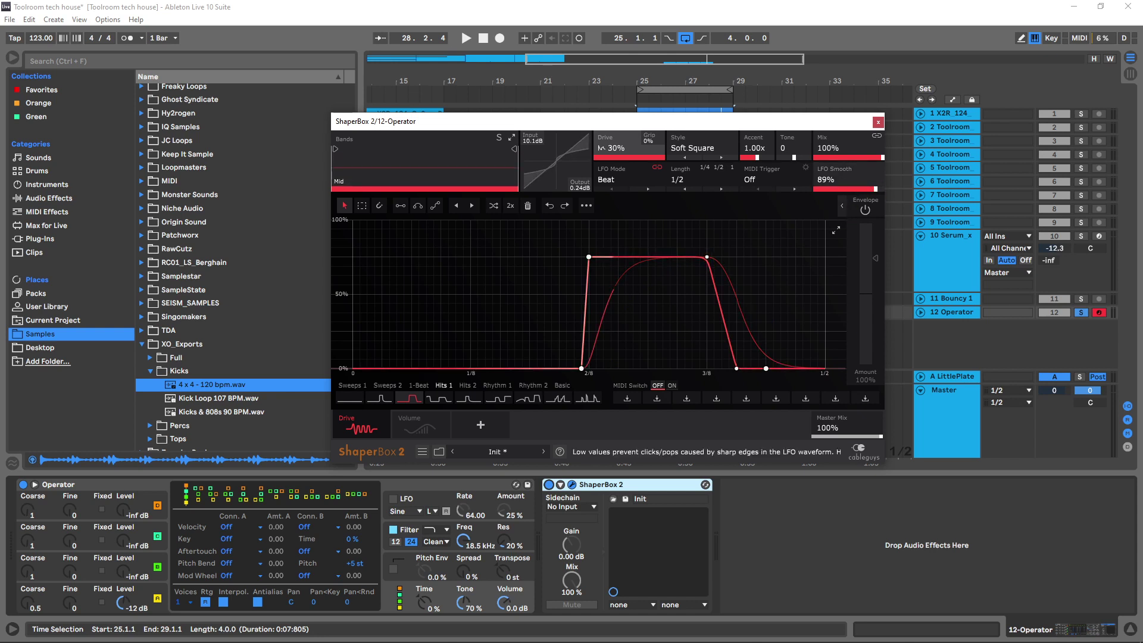
left_click_drag(853, 189, 840, 190)
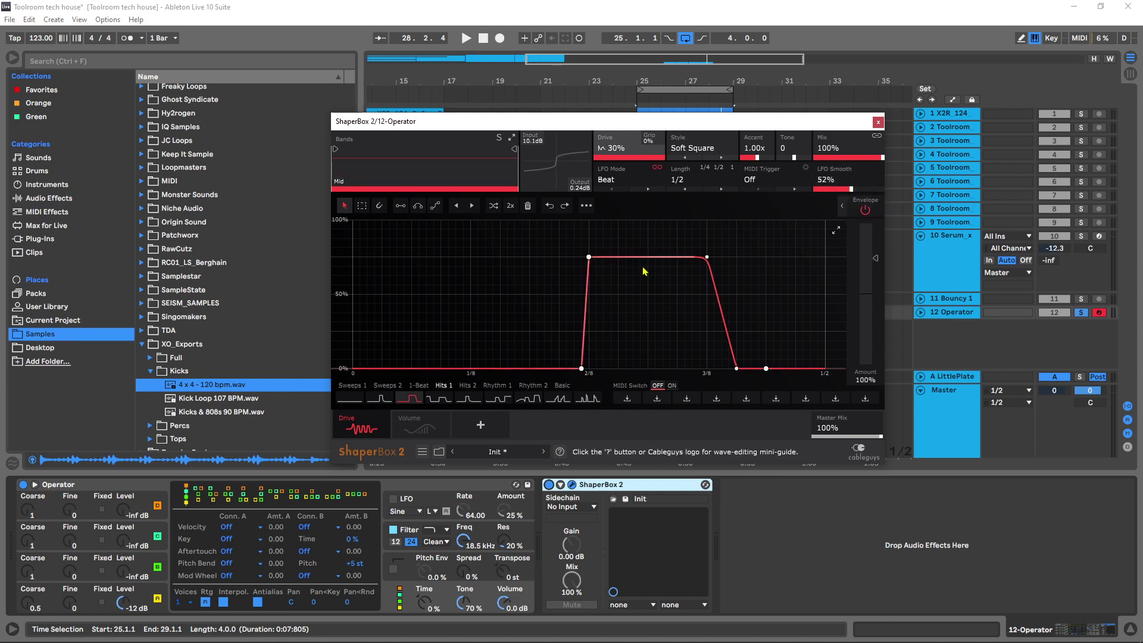
Delete the Drive curve's plateau points so it sits at 0%, audition it, and close ShaperBox.
double_click(596, 262)
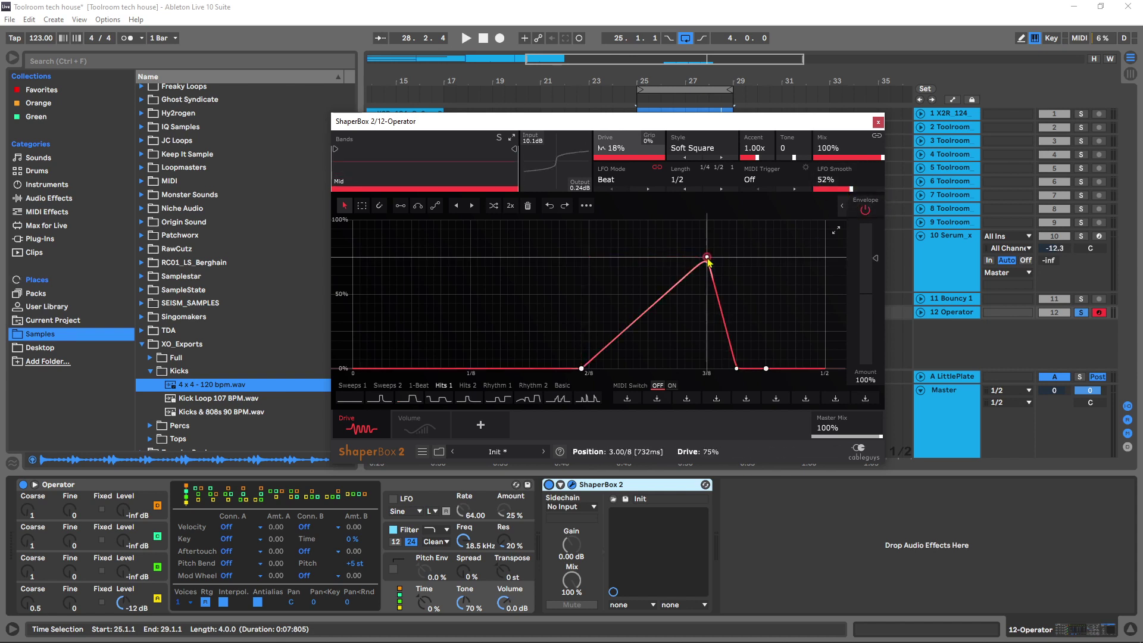
key("Delete")
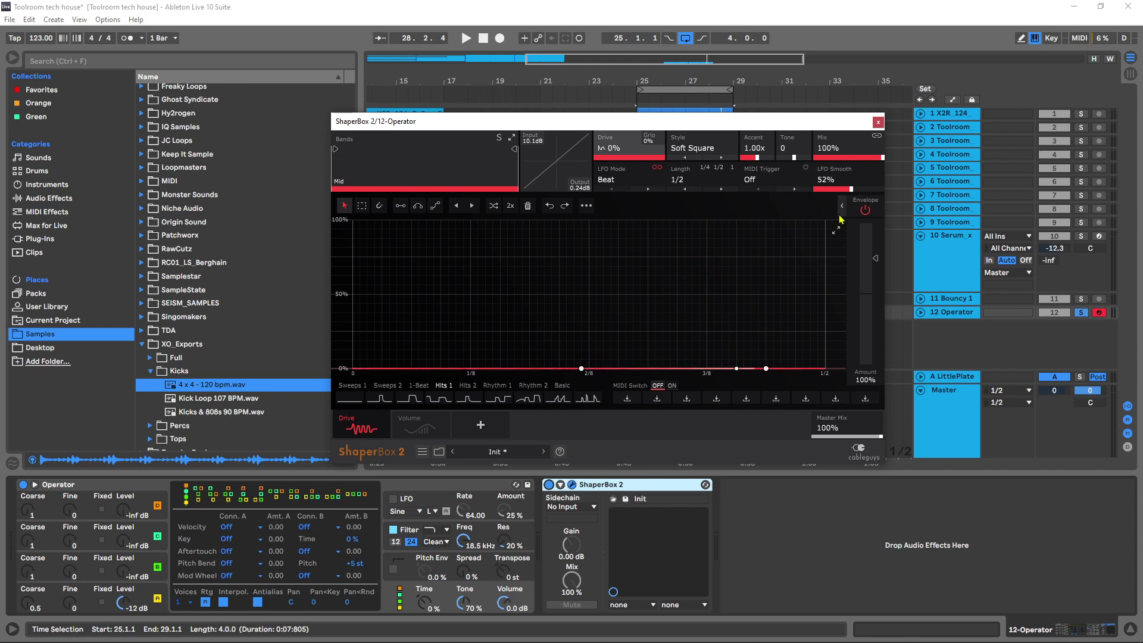
key("space")
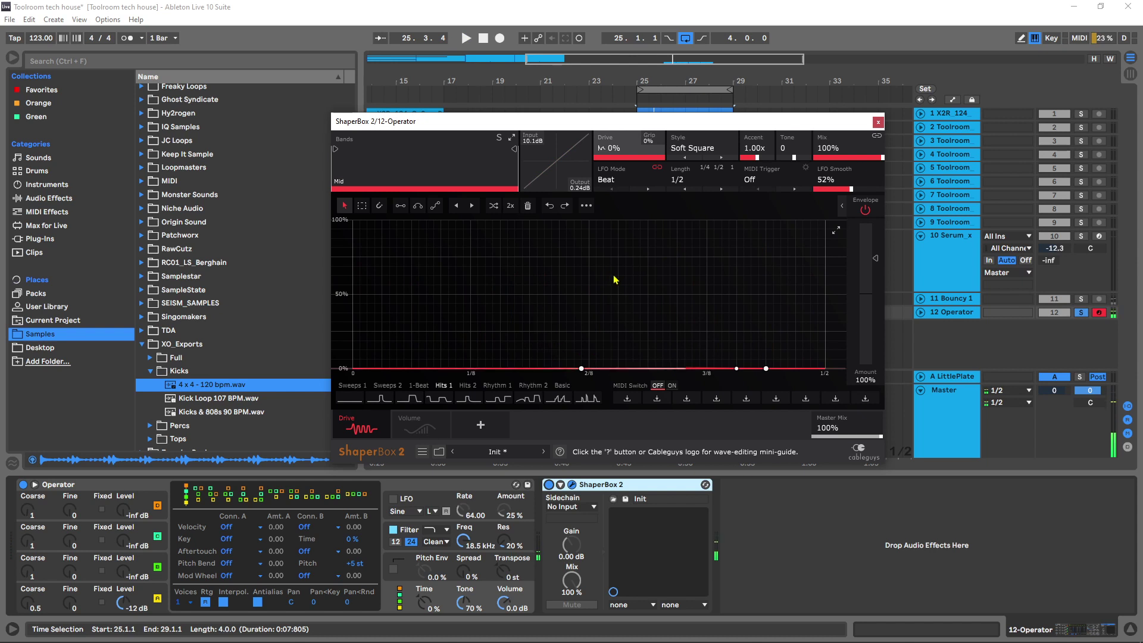
left_click(878, 123)
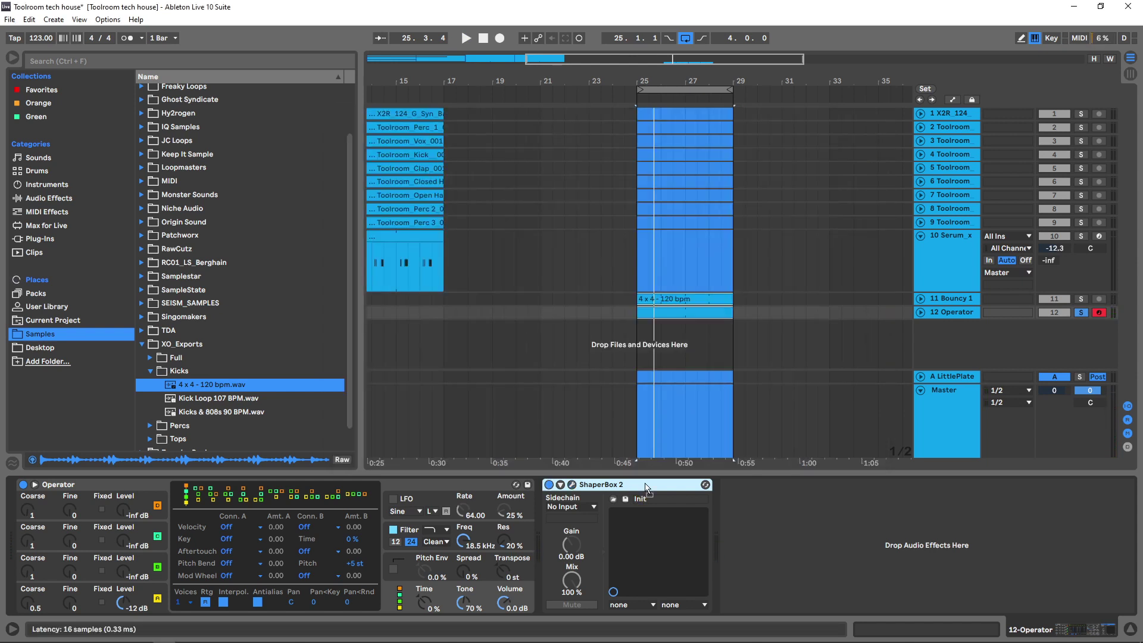
Select the 11-Bouncy 1 track, open its ShaperBox 2 editor, and play it briefly.
left_click(941, 299)
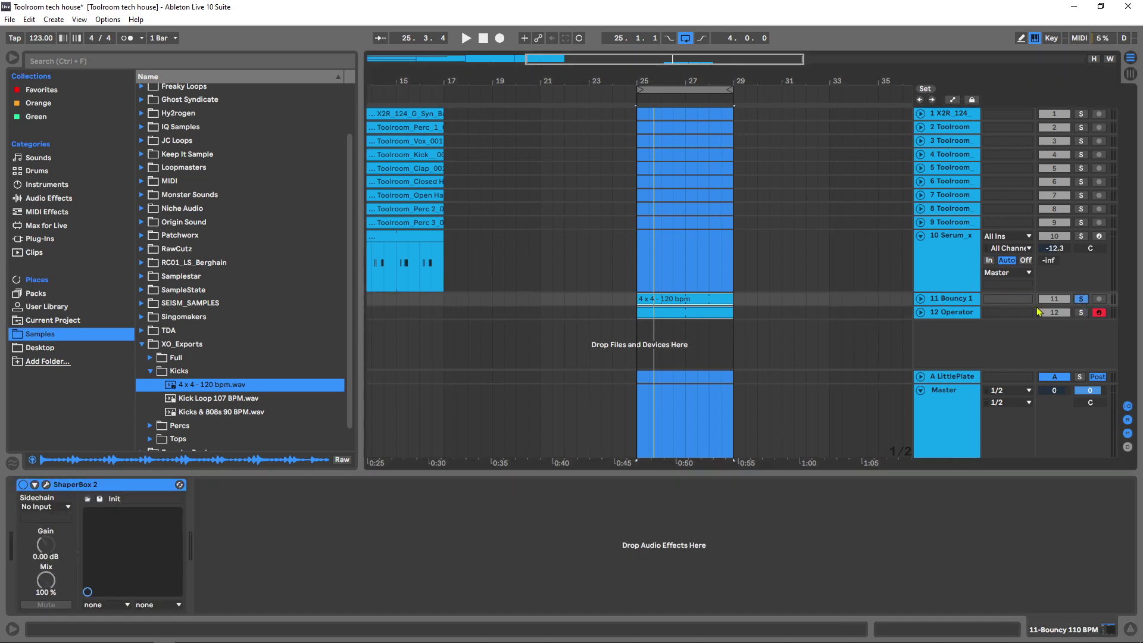
left_click(46, 486)
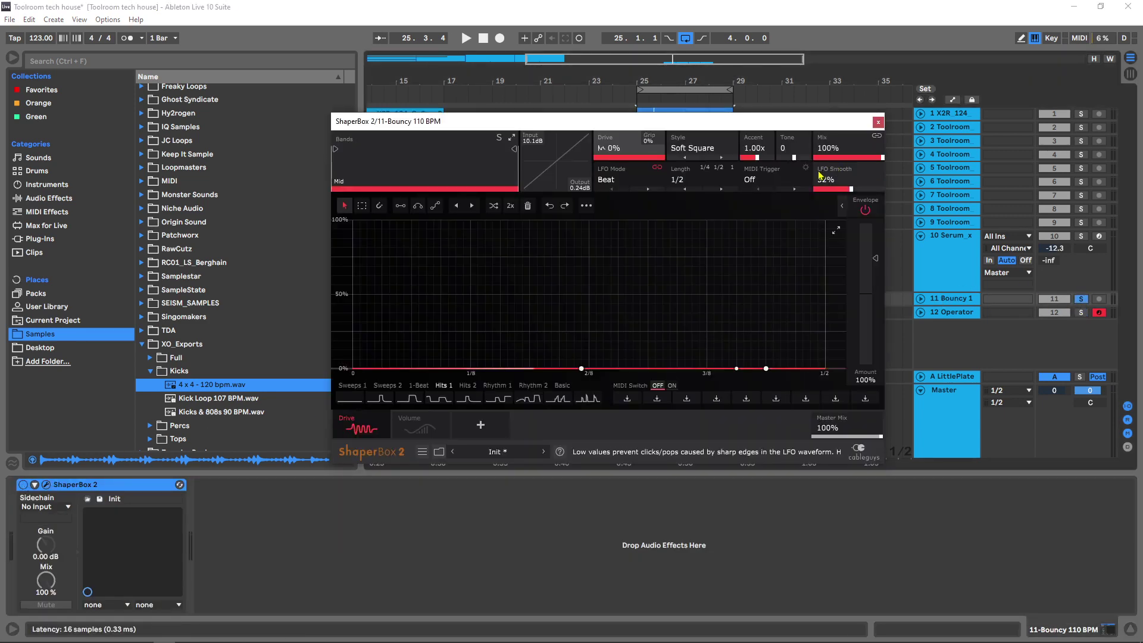
key("space")
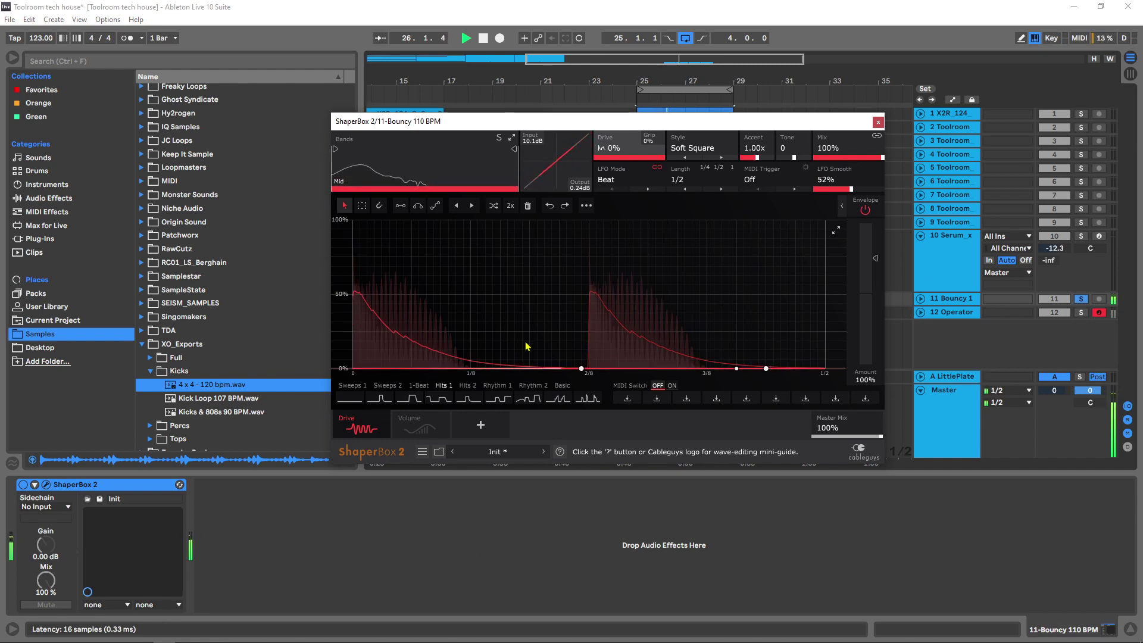
key("space")
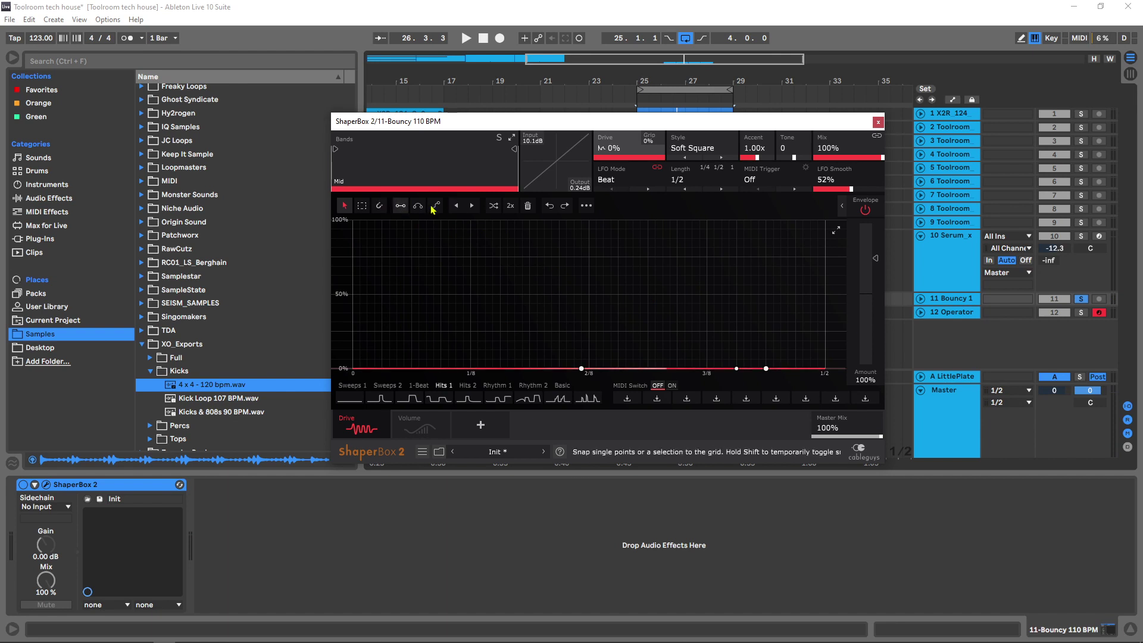
Expand the Envelope follower panel to inspect Attack, Hold and Release, then close the window.
left_click(842, 208)
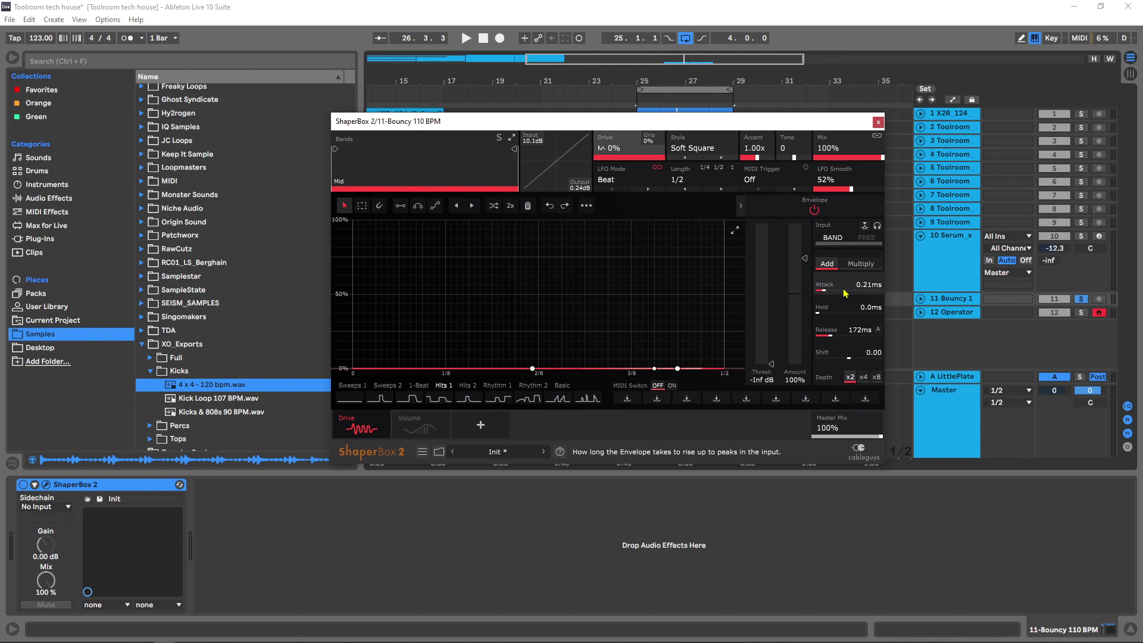
left_click(876, 123)
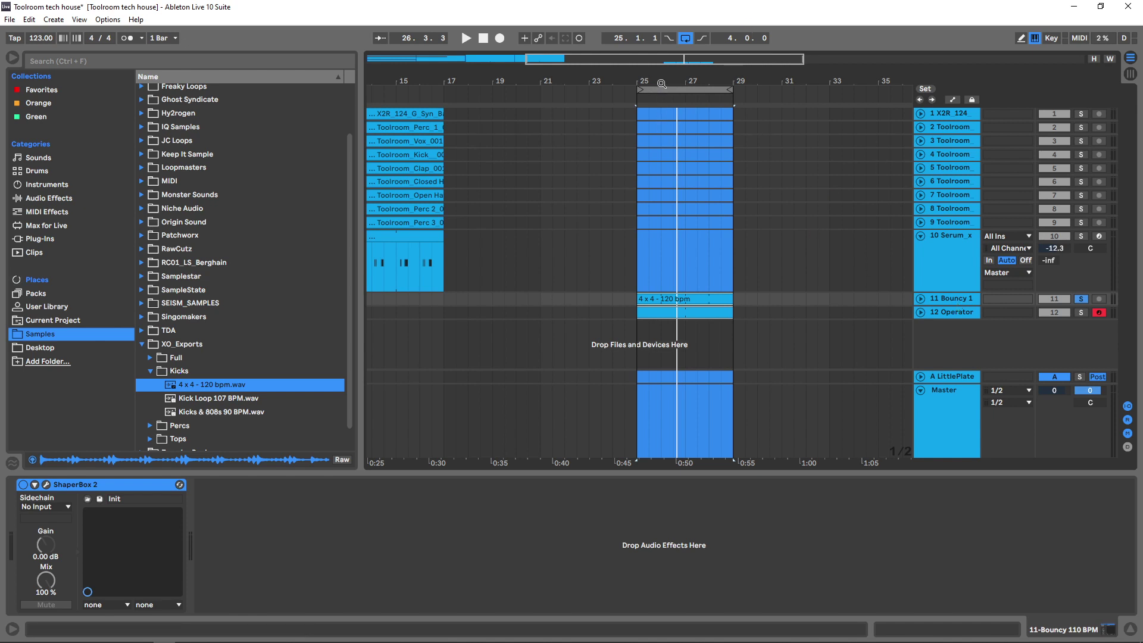
Move back to bars 9–17, set the loop brace there, and solo then unsolo the X2R bass.
left_click_drag(661, 83, 450, 89)
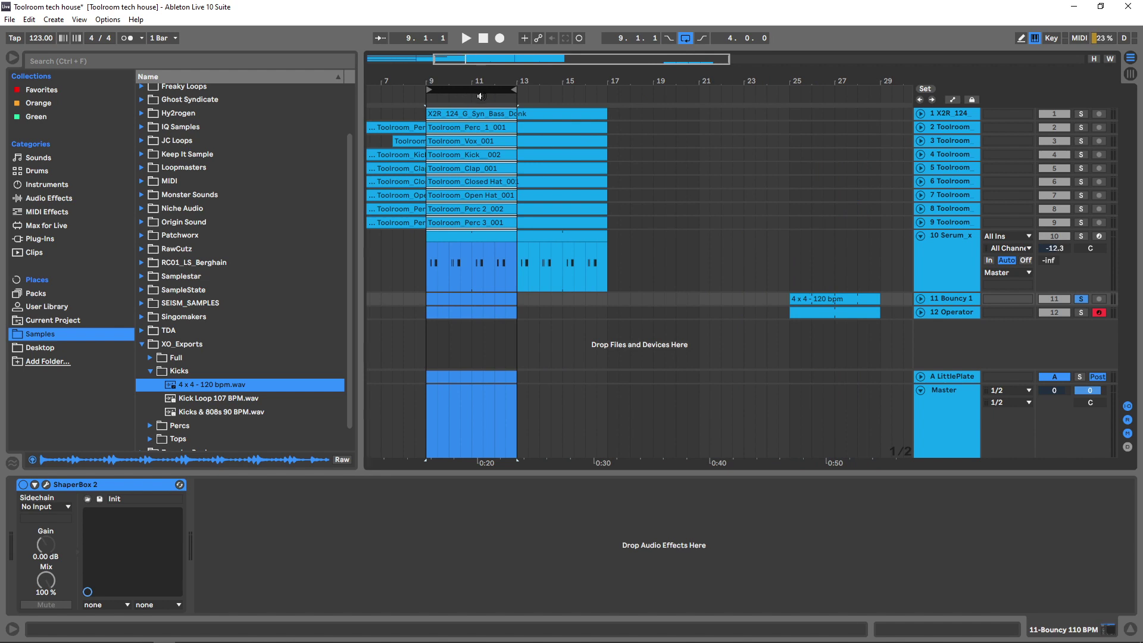
left_click(607, 97, "shift")
left_click(951, 113)
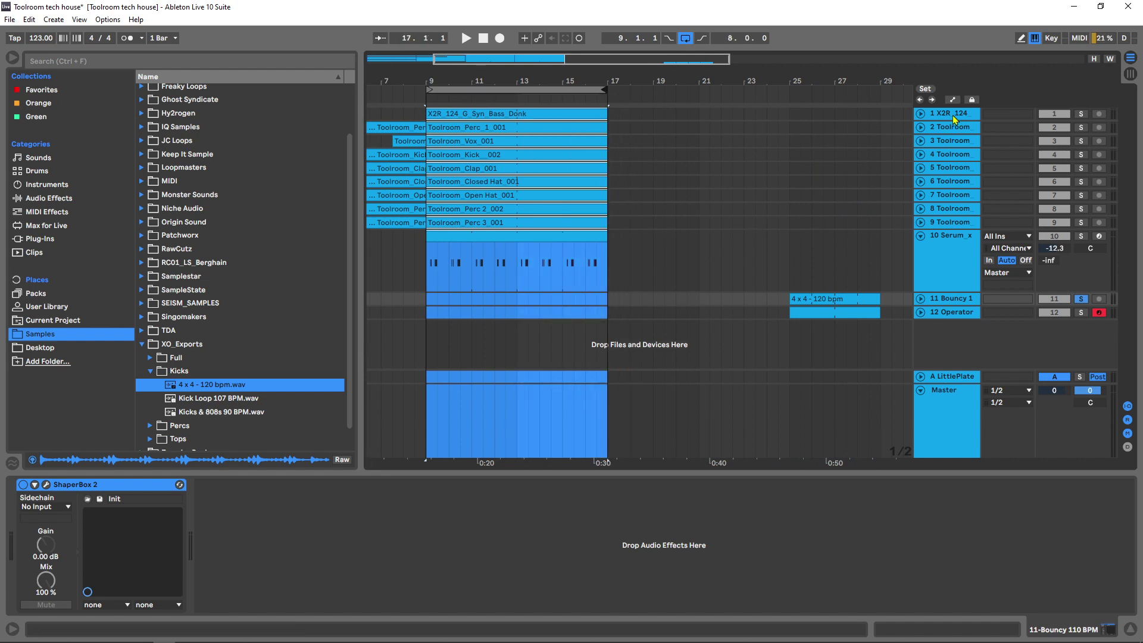
left_click(1081, 114)
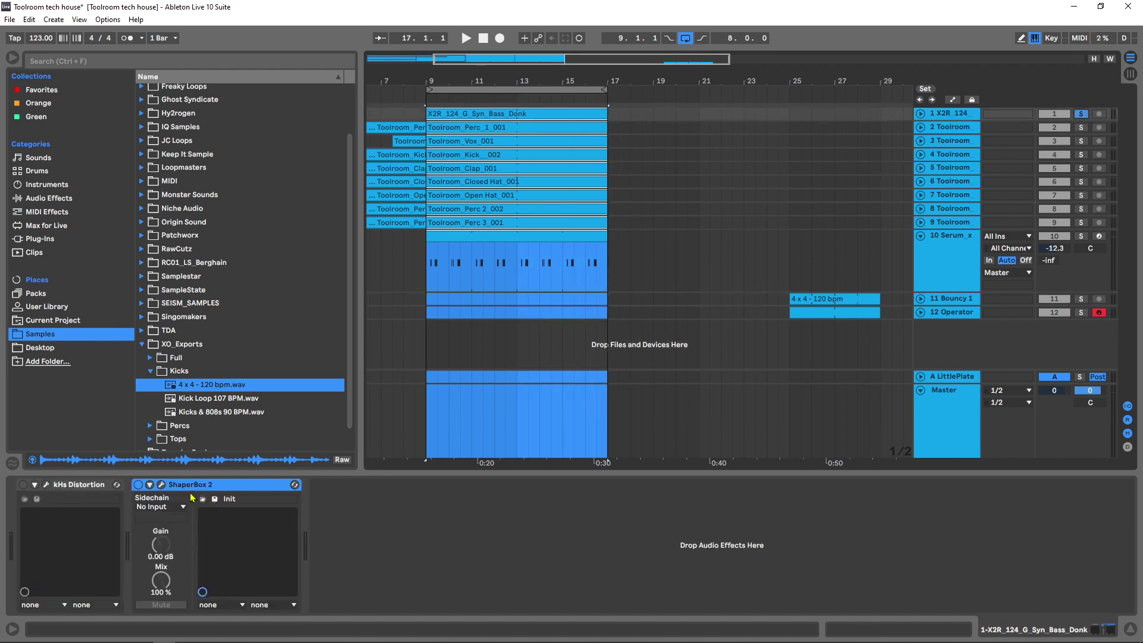
left_click(1083, 114)
Play the bar 9–17 loop, stop, and select the X2R bass track to show its devices.
left_click(503, 90)
key("space")
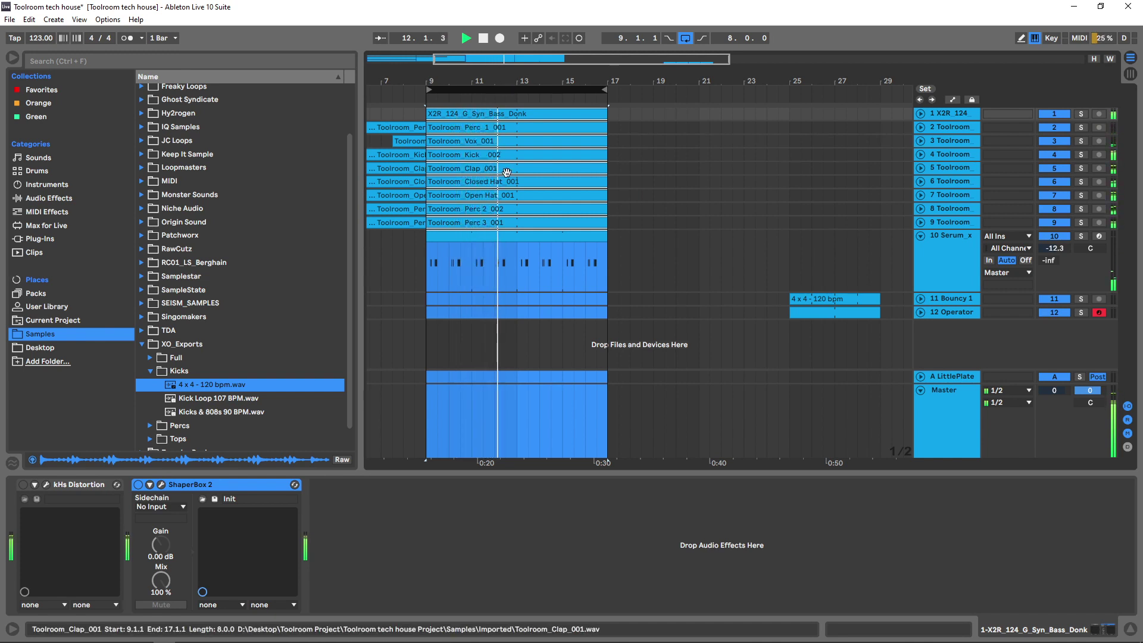
key("space")
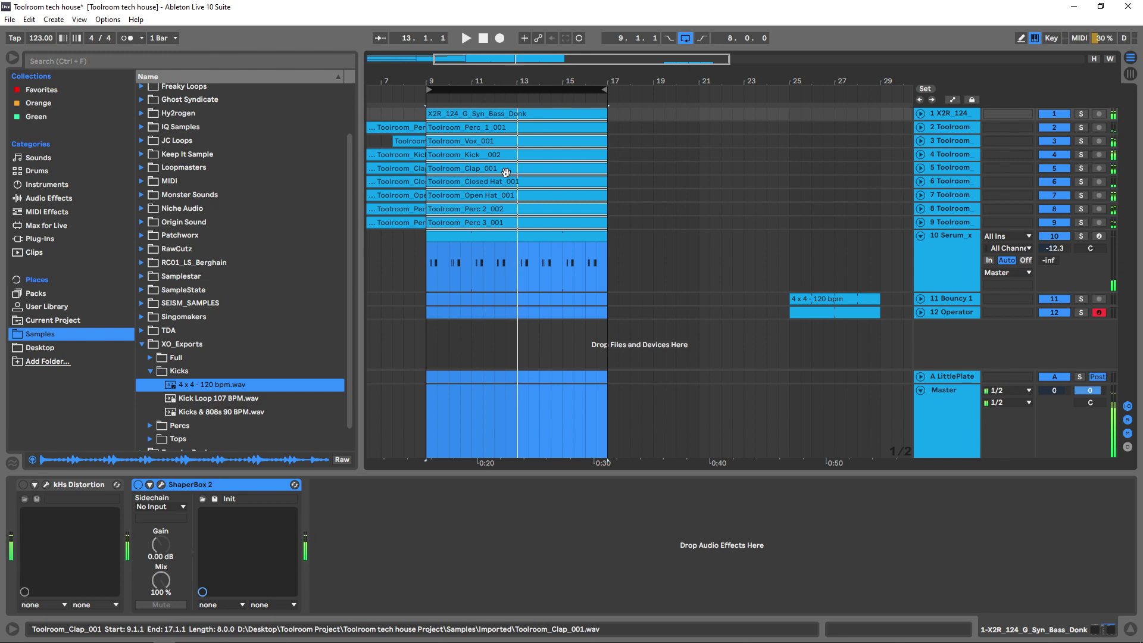
left_click(514, 236)
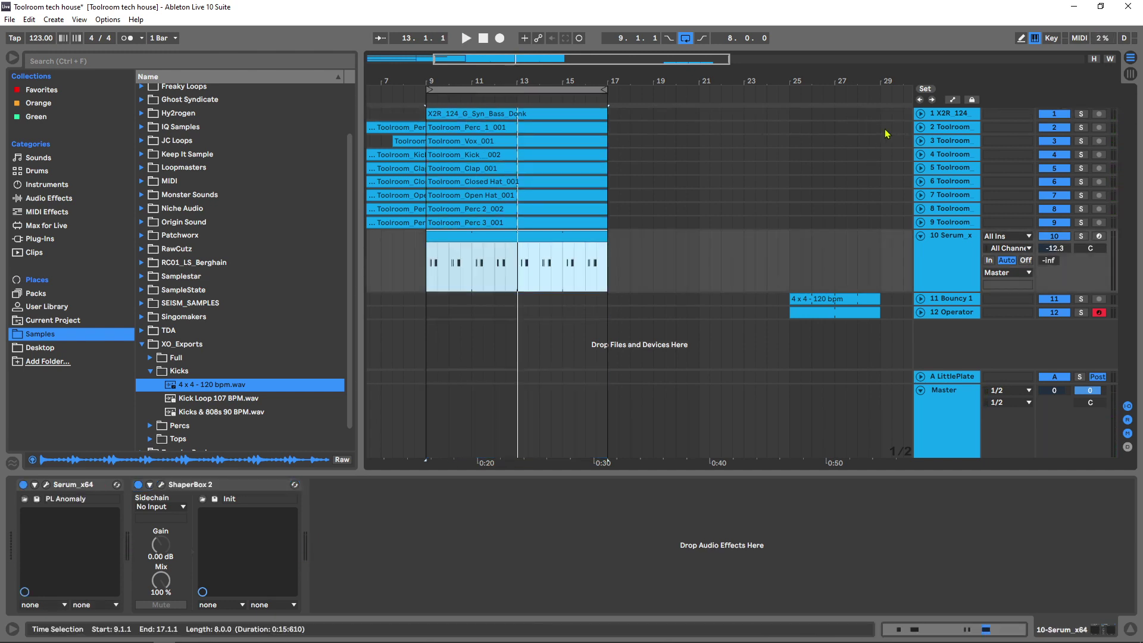
left_click(941, 118)
key("ctrl+alt+p")
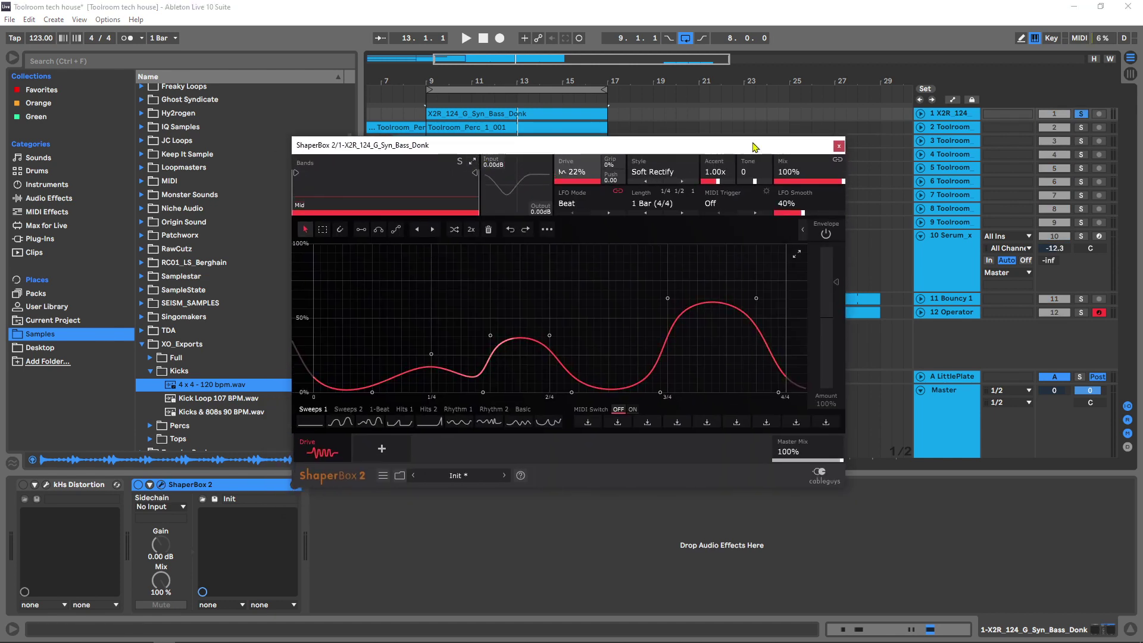
key("space")
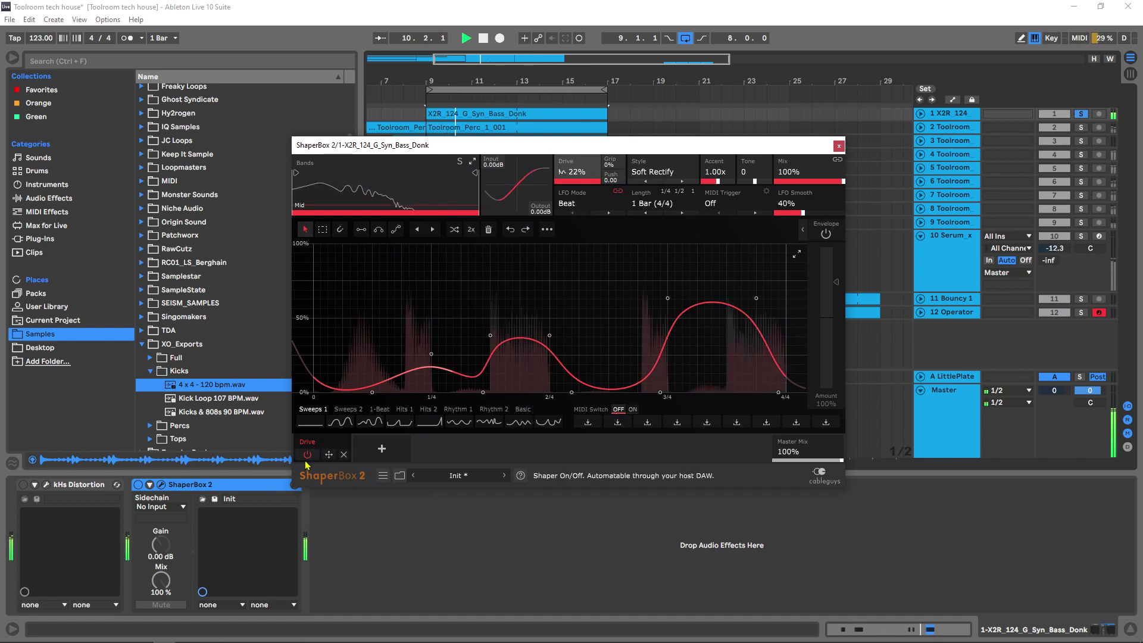
left_click(308, 456)
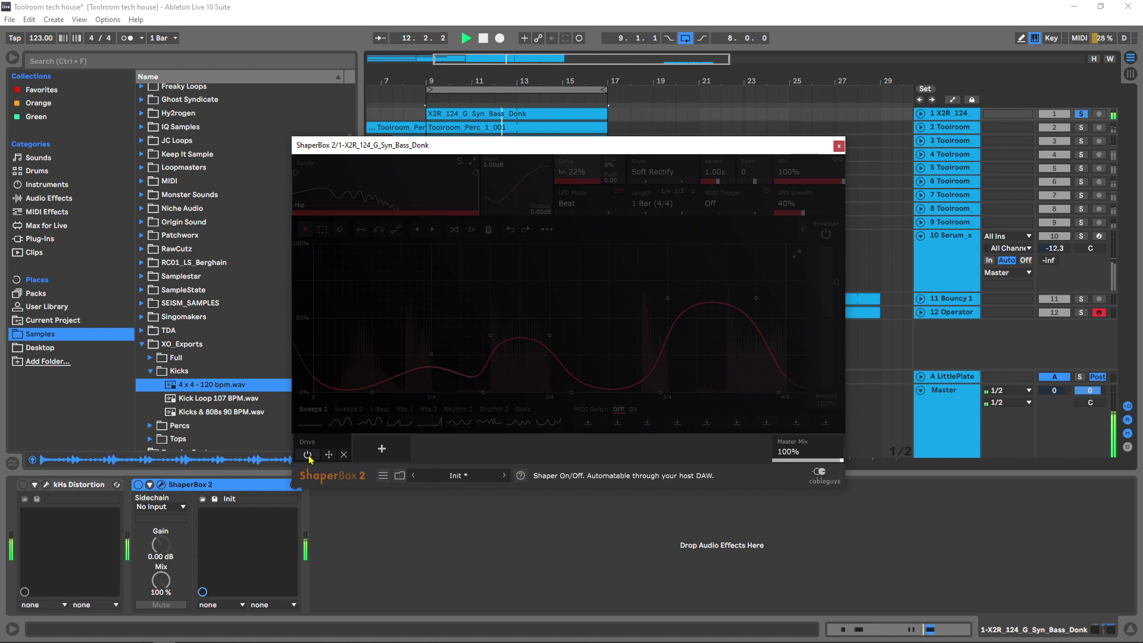
left_click(308, 456)
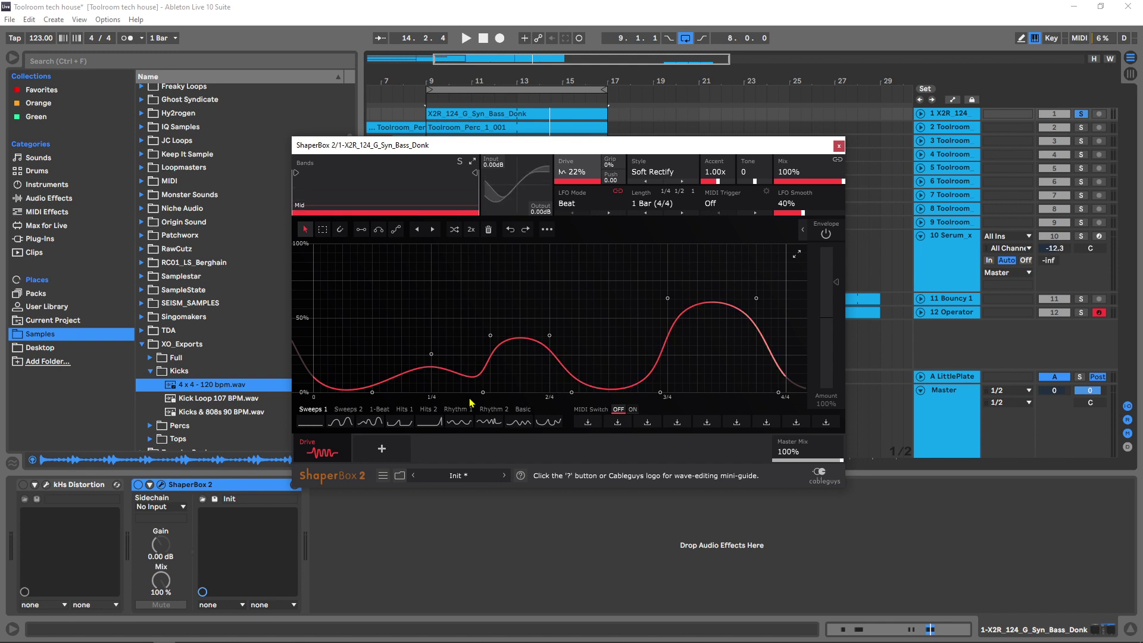
left_click(838, 146)
Close the ShaperBox window, solo the Serum synth track and start playback.
left_click(949, 140)
left_click(950, 236)
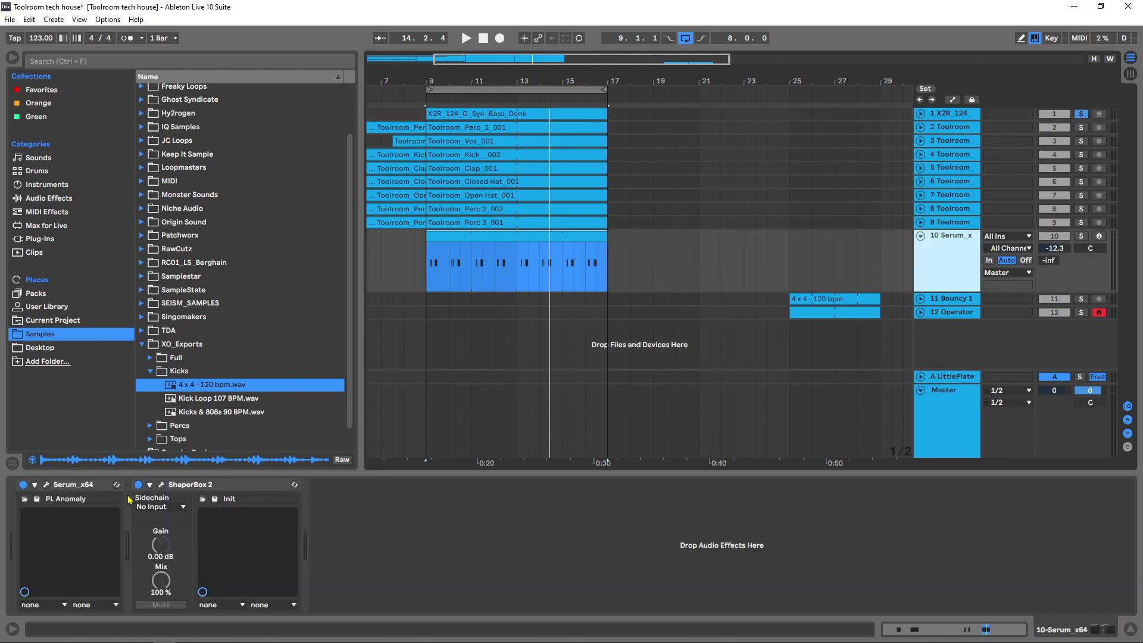
left_click(1083, 237)
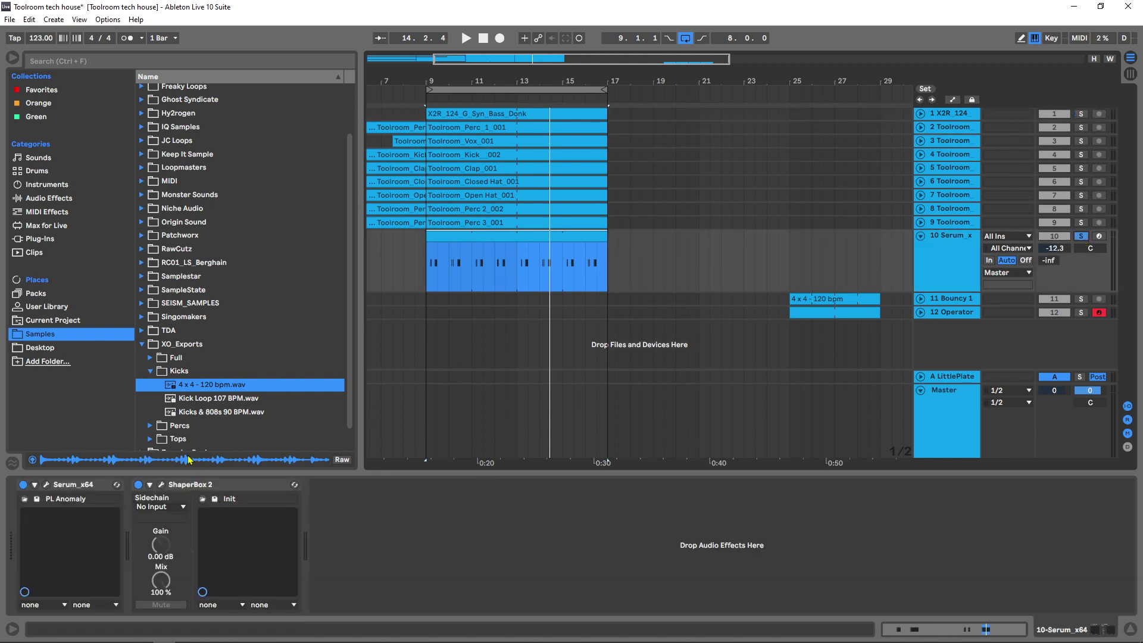
key("space")
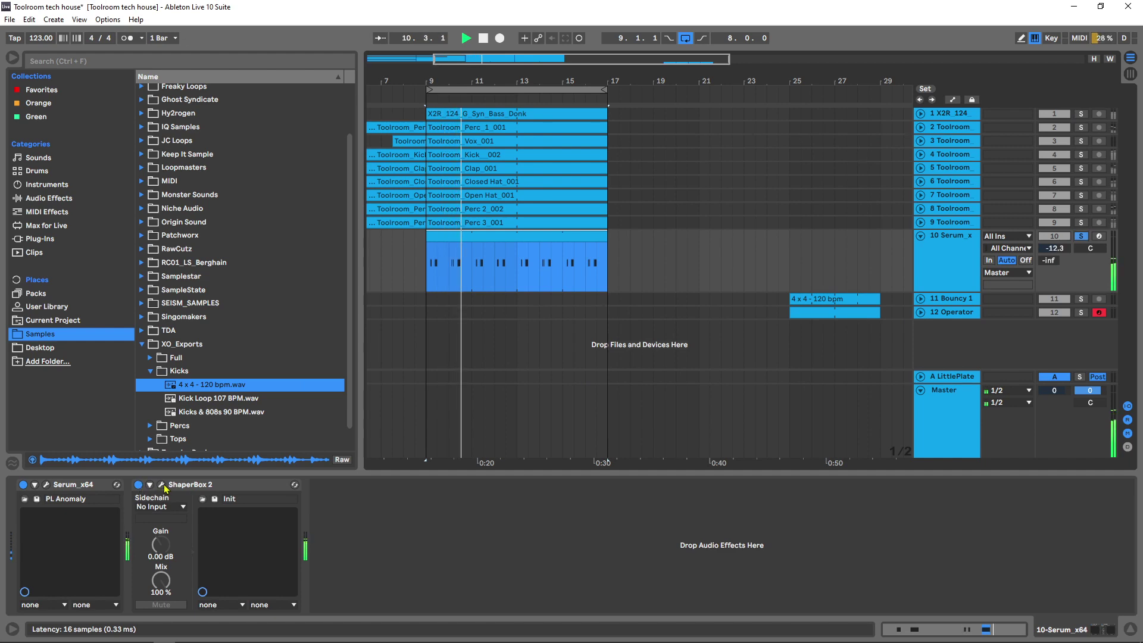
In the Serum track's ShaperBox 2, compare the Drive shaper bypassed and on, then stop playback.
left_click(162, 484)
left_click(192, 404)
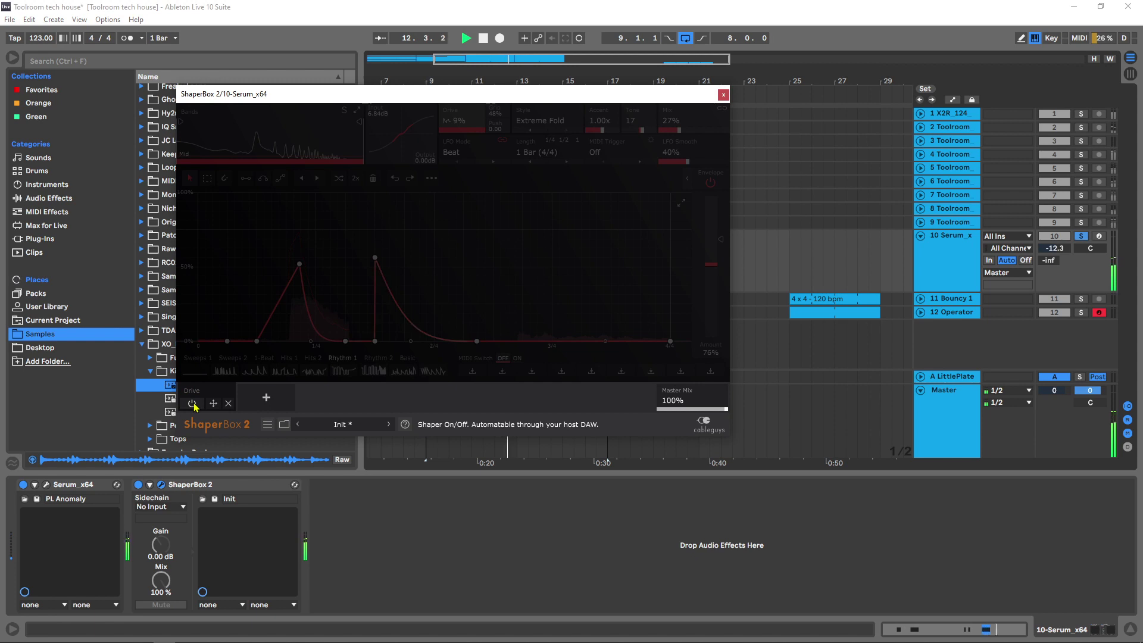
left_click(192, 403)
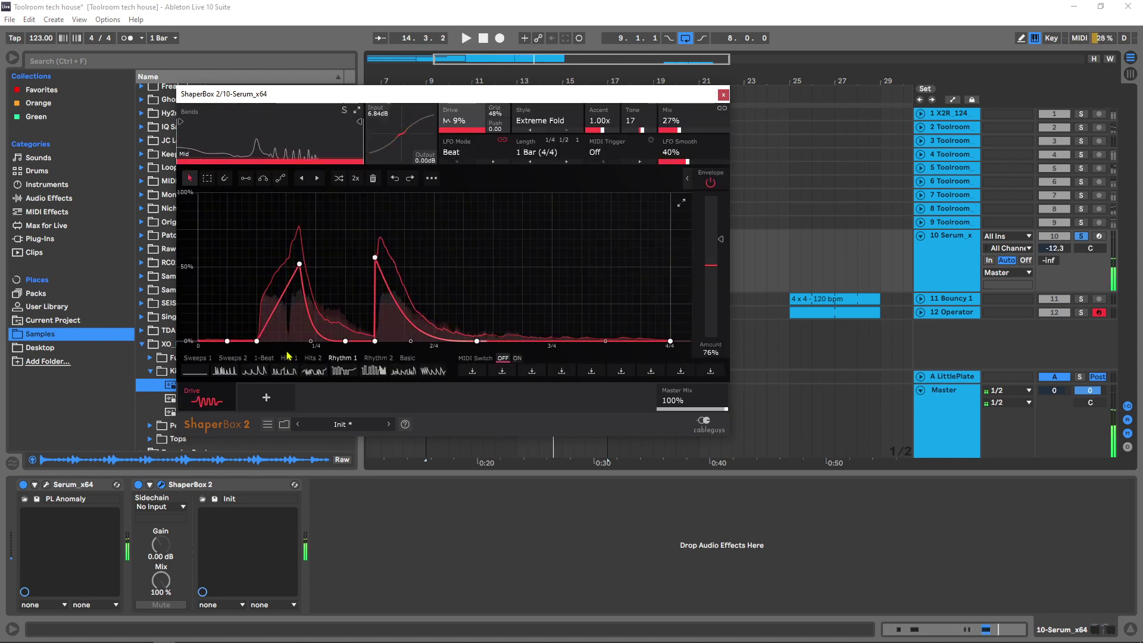
key("space")
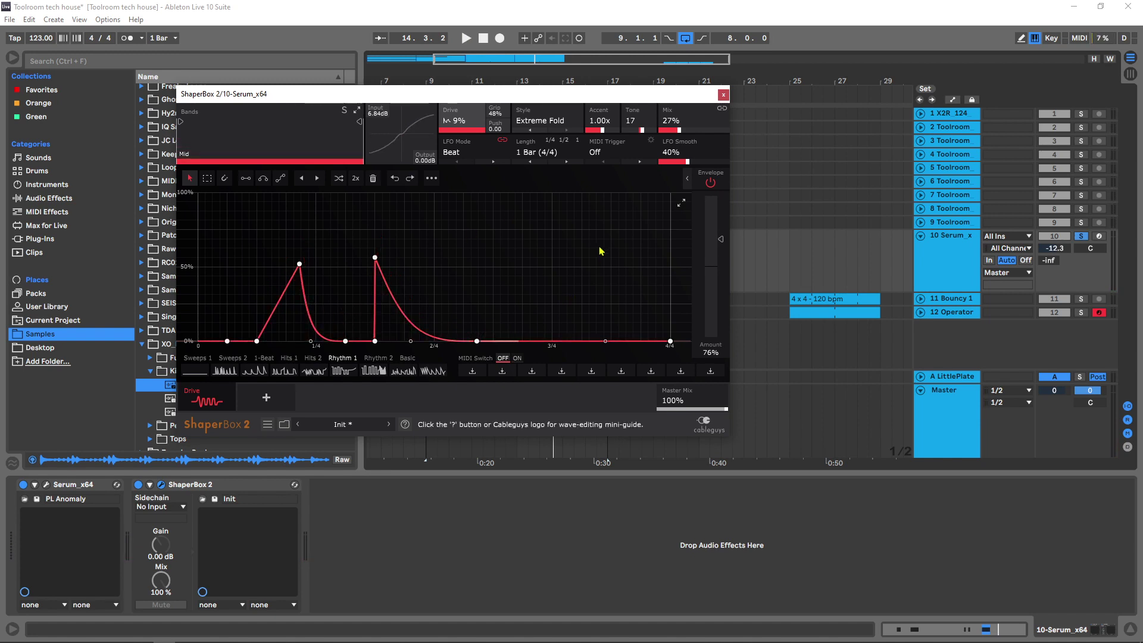
Check the Drive shaper's distortion Style list, then bring up the Master track's ShaperBox 2 editor.
left_click(546, 121)
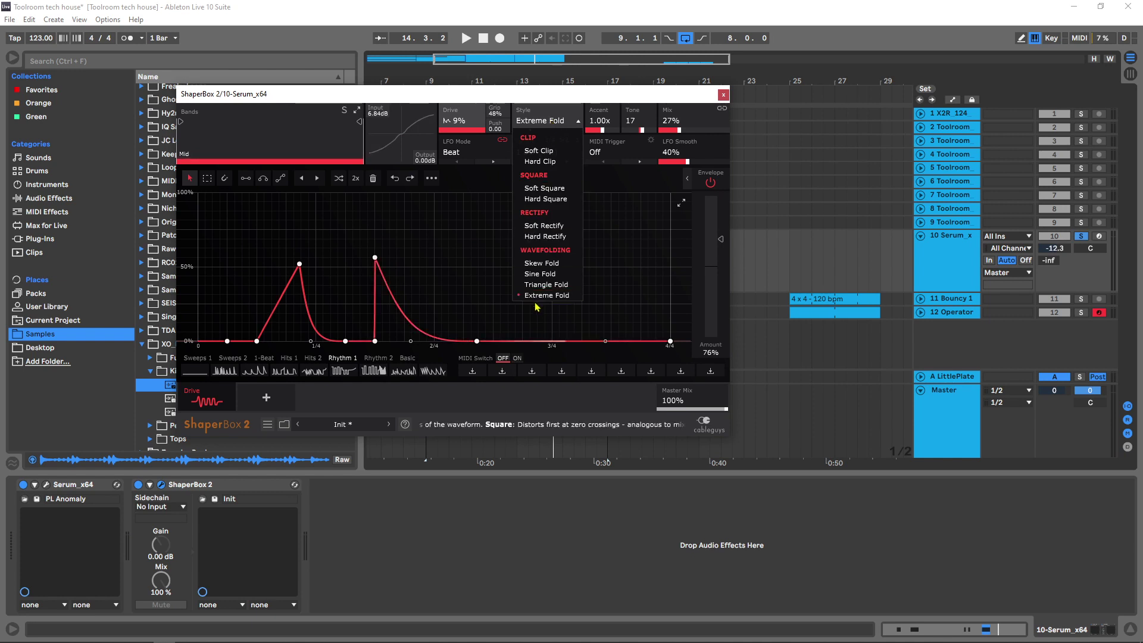
left_click(550, 115)
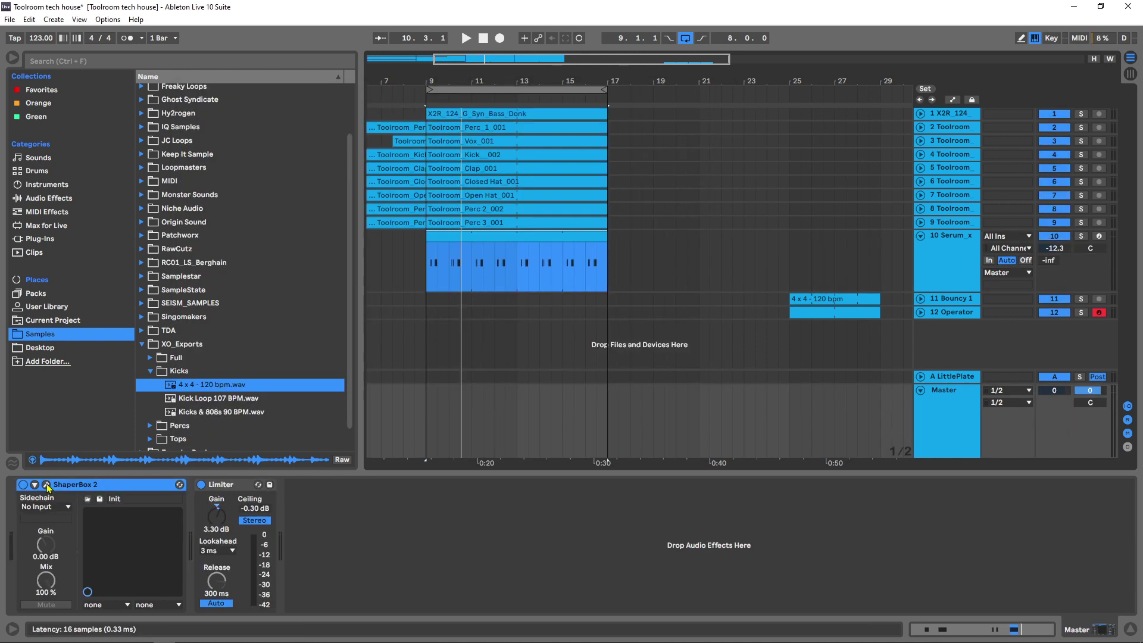
left_click(47, 485)
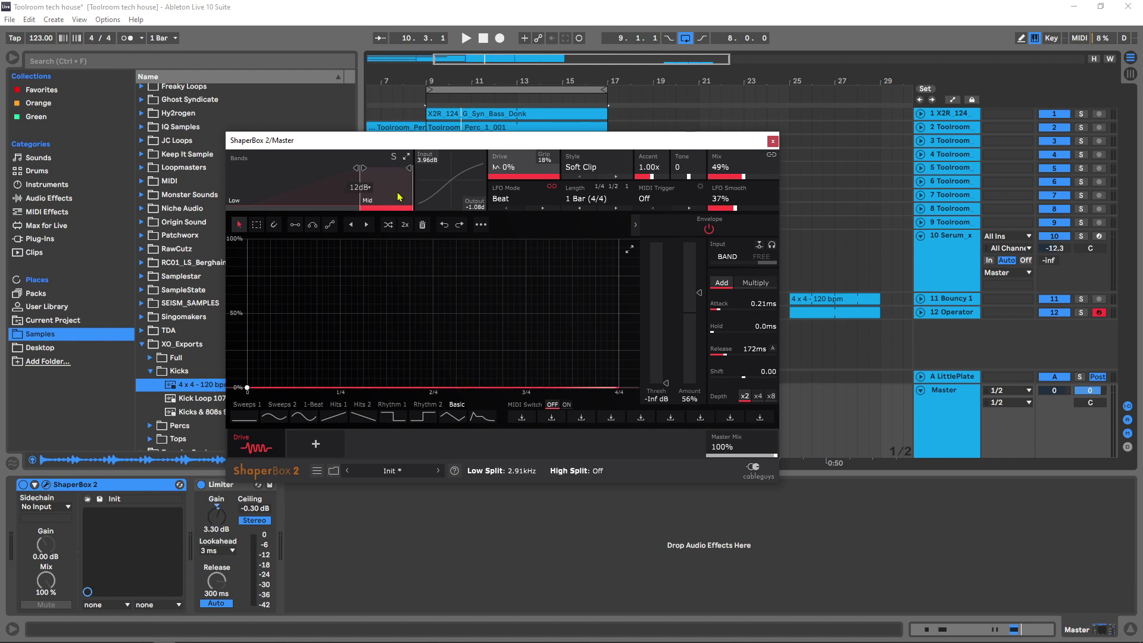
Expand the Master ShaperBox band spectrum display and briefly play to watch it.
mouse_move(408, 178)
left_mouse_down()
mouse_move(393, 178)
mouse_move(413, 178)
left_mouse_up()
left_click(407, 156)
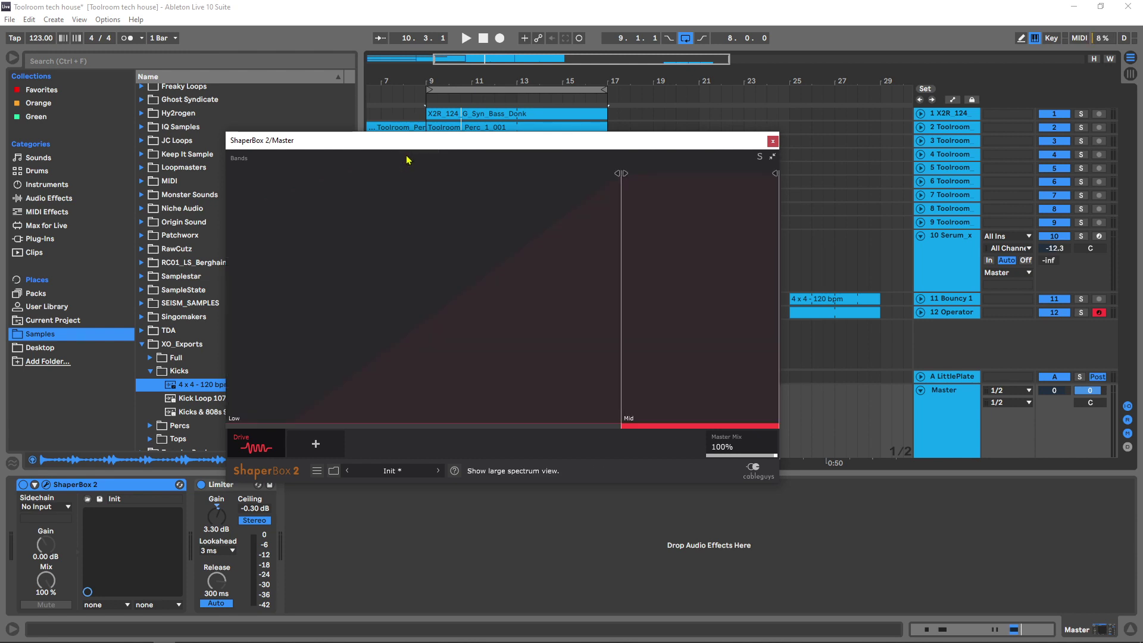
key("space")
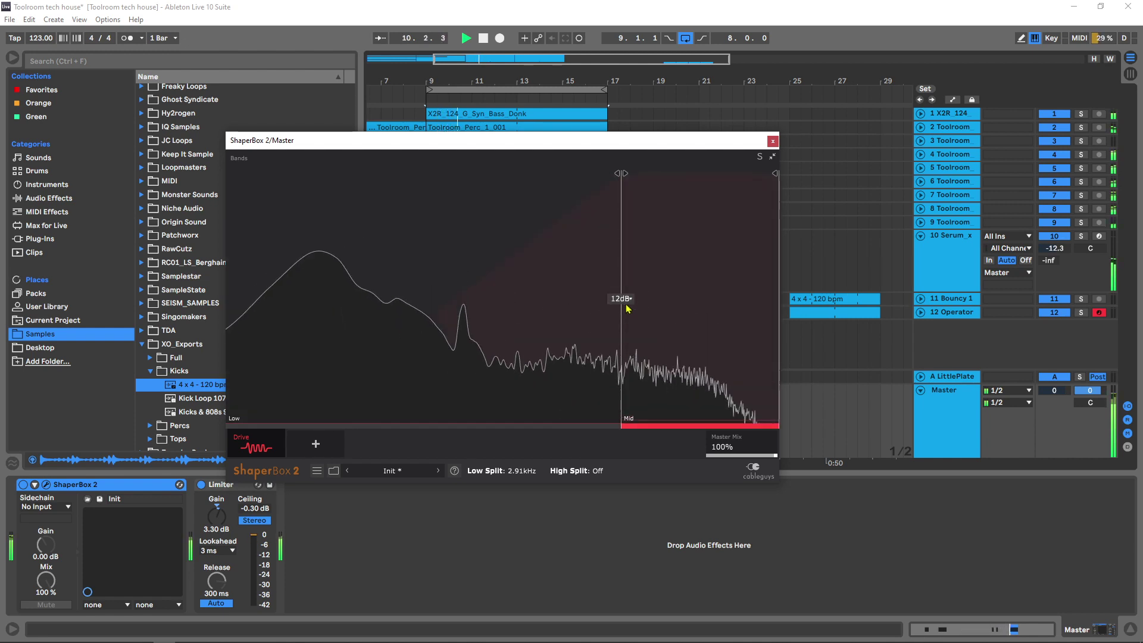
key("space")
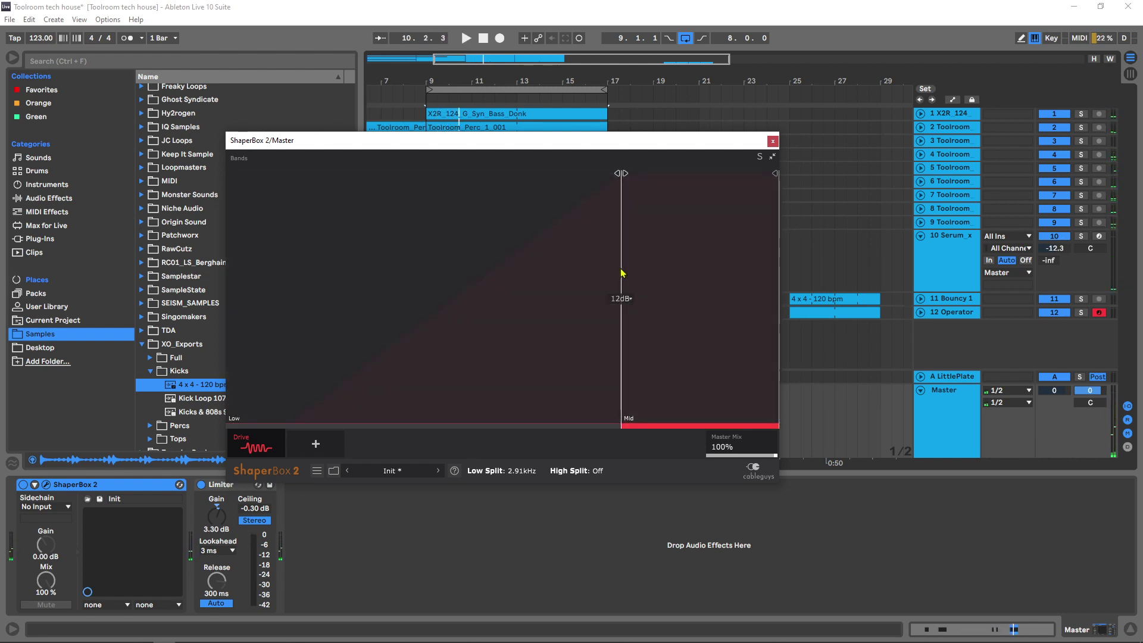
With the Mid band soloed, drag the Low/Mid crossover from 2.91kHz down to about 1.88kHz.
mouse_move(621, 276)
left_mouse_down()
mouse_move(595, 276)
mouse_move(616, 276)
left_mouse_up()
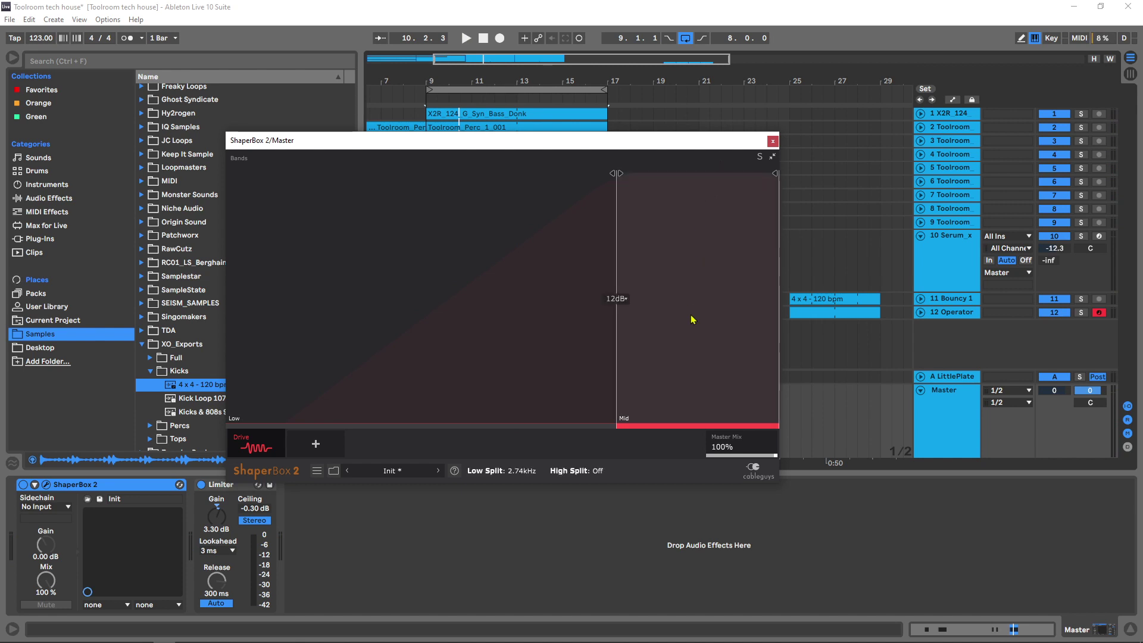
key("space")
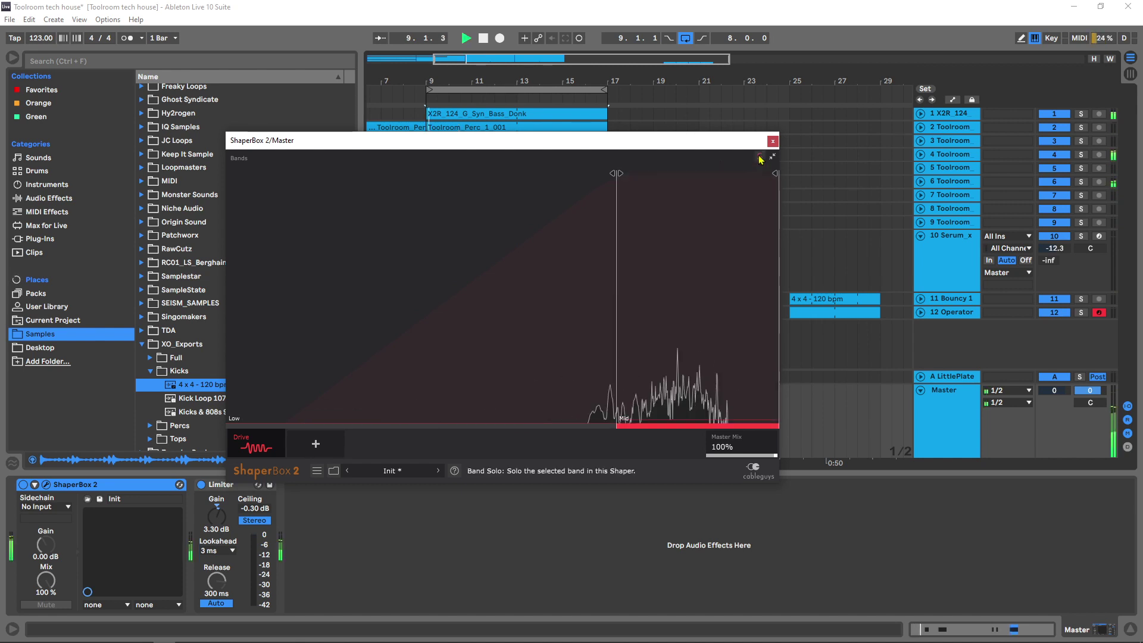
left_click(760, 159)
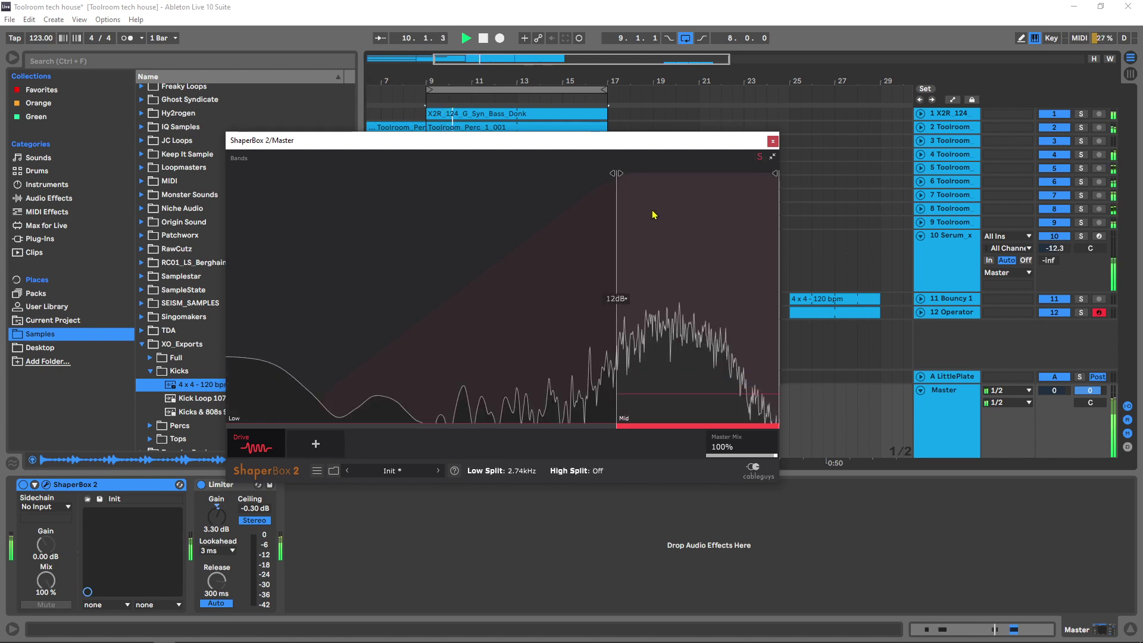
left_click_drag(616, 193, 586, 194)
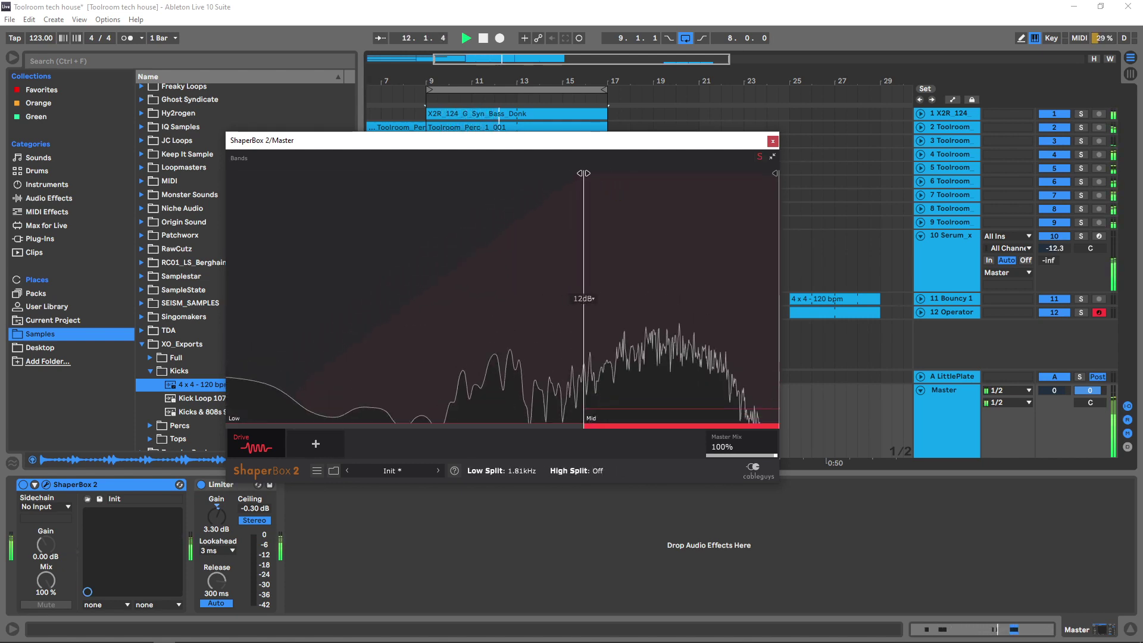
left_click(761, 158)
left_click(531, 224)
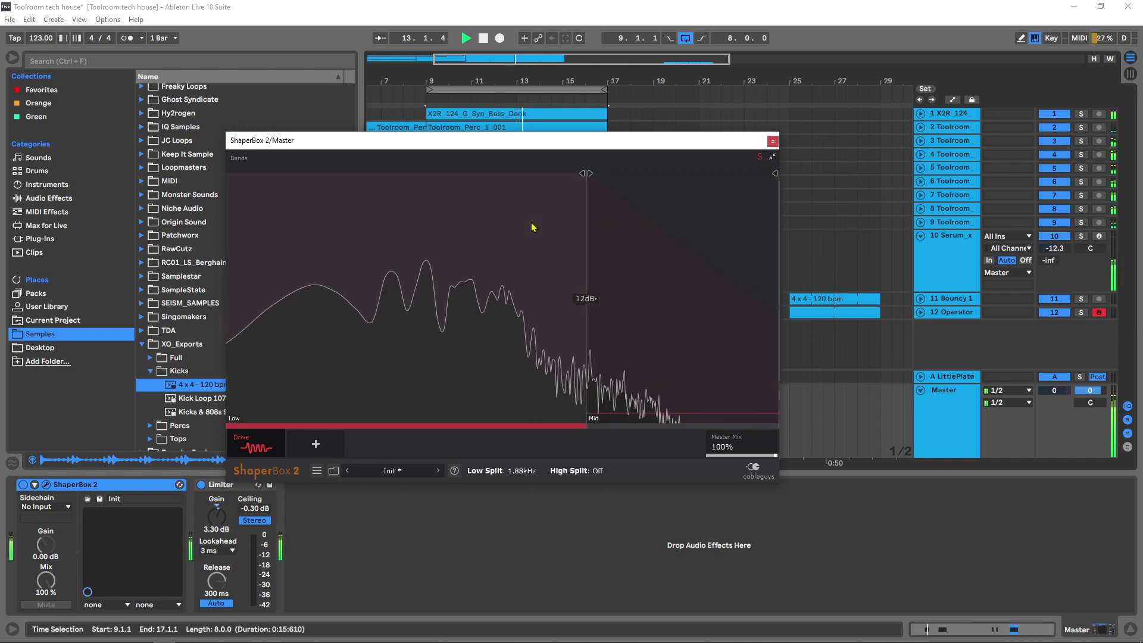
left_click(759, 157)
left_click(528, 273)
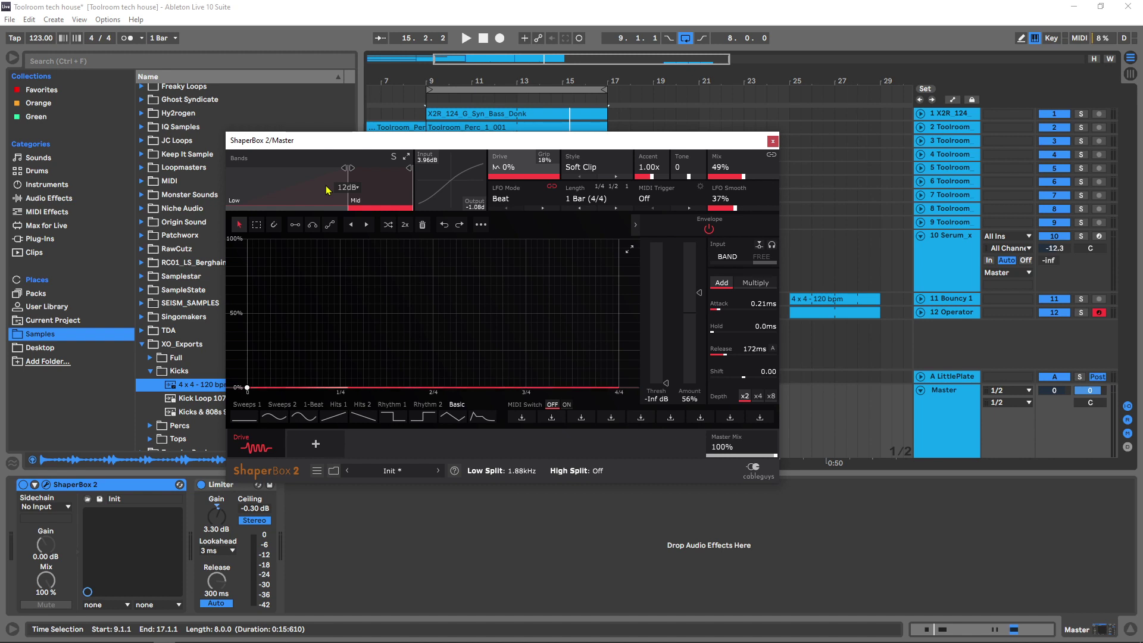
Play from bar 9, A/B the master Drive shaper, then close ShaperBox and select Serum.
key("space")
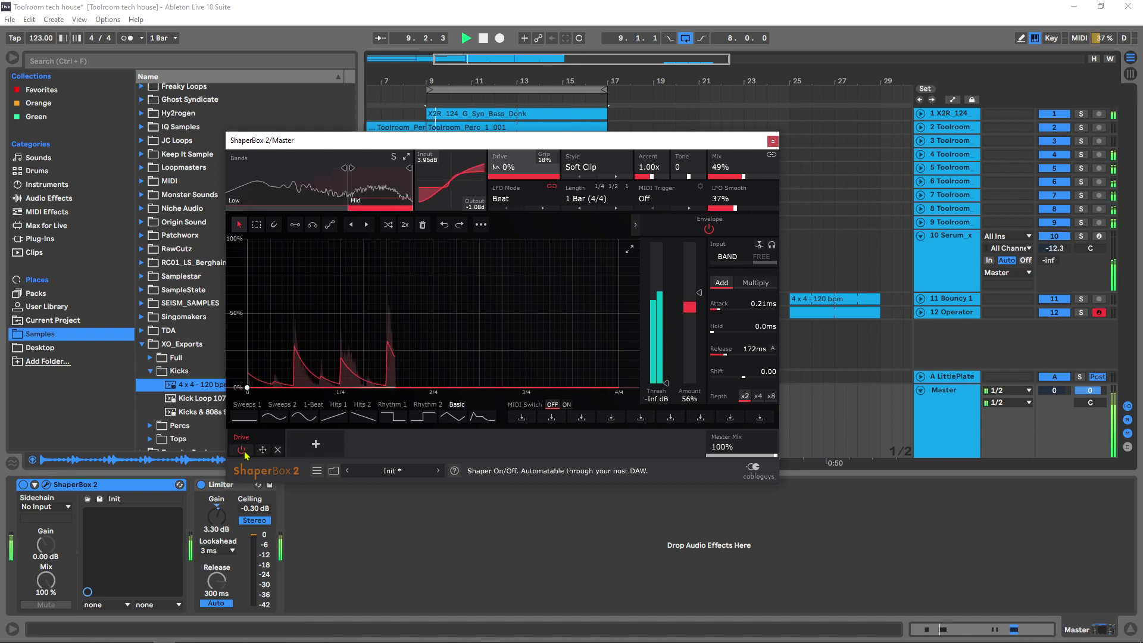
left_click(241, 450)
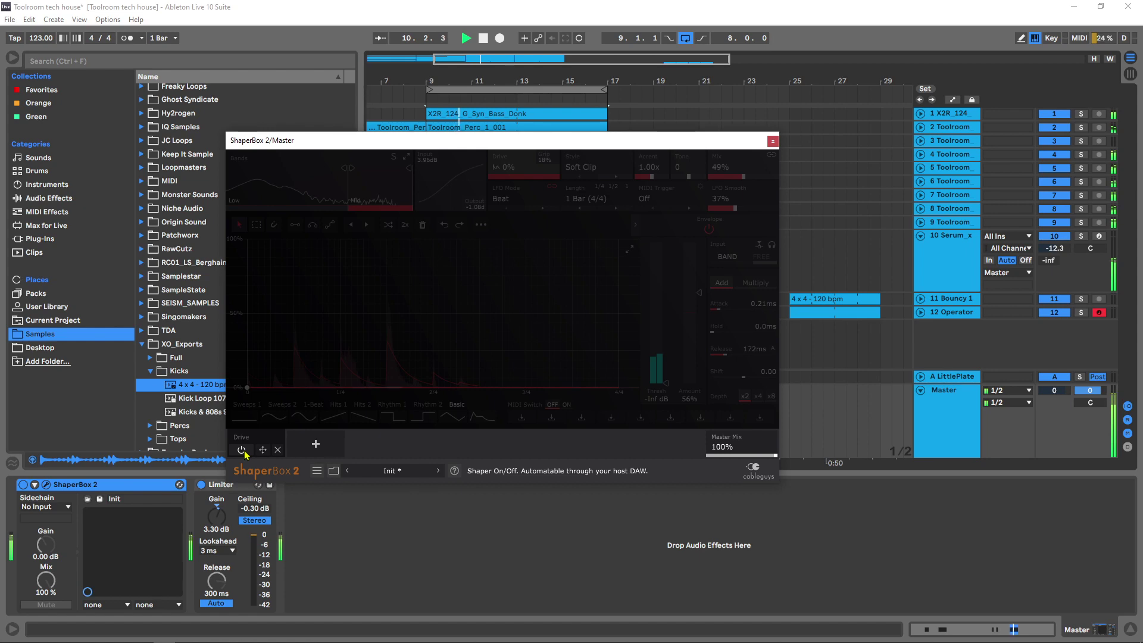
left_click(242, 450)
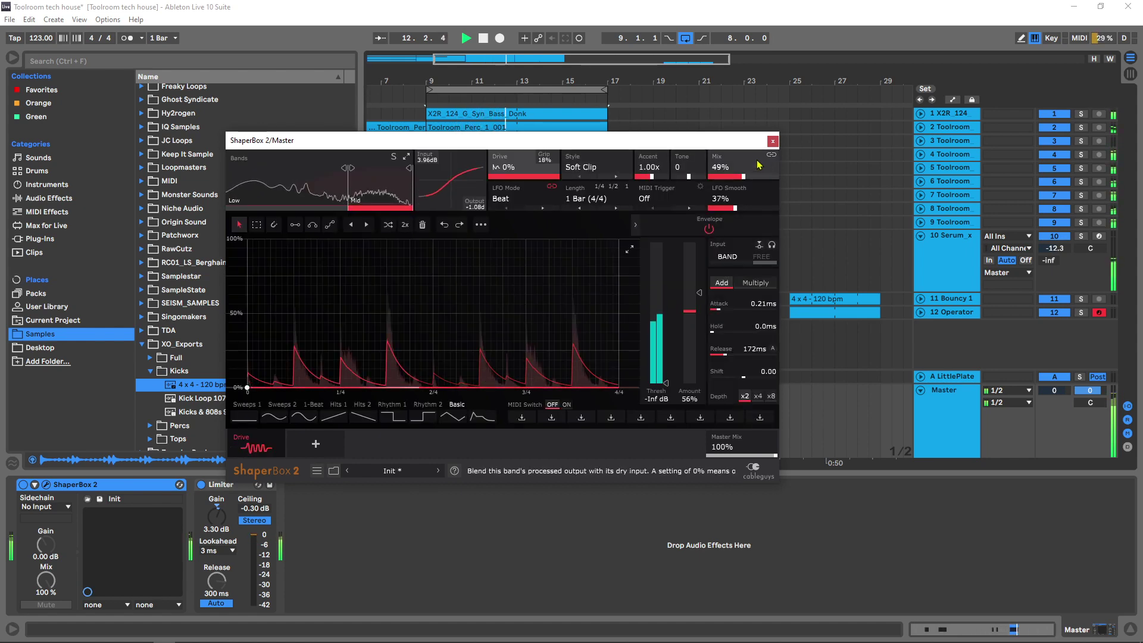
left_click(773, 141)
left_click(952, 266)
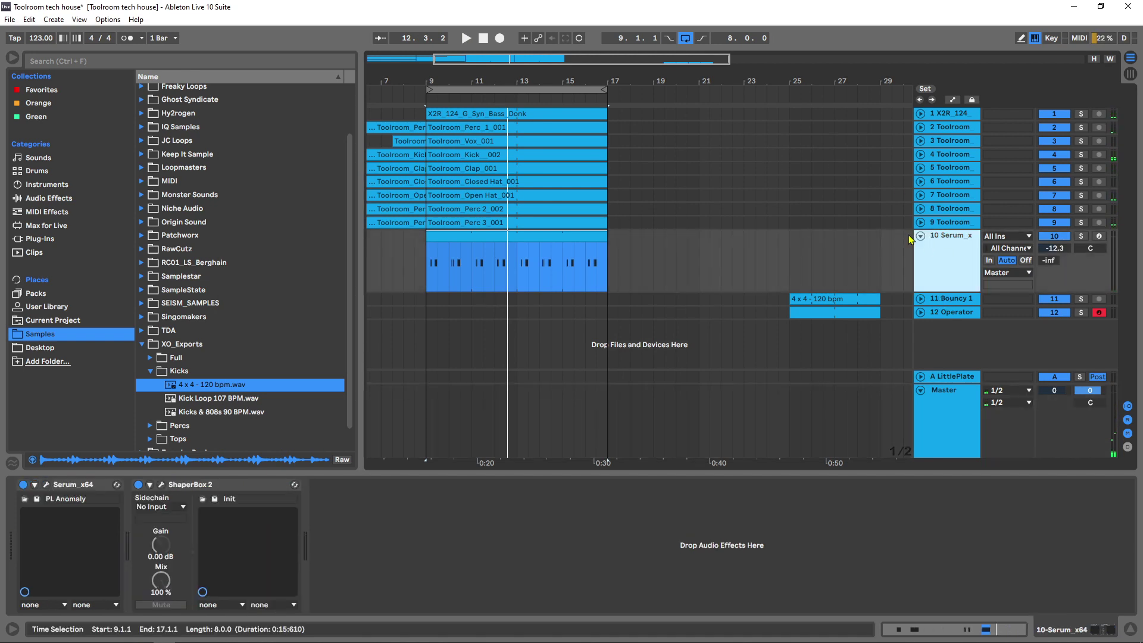
Fold the Serum track and select track 5 Toolroom (Clap).
left_click(920, 236)
left_click(946, 217)
left_click(944, 208)
left_click(943, 194)
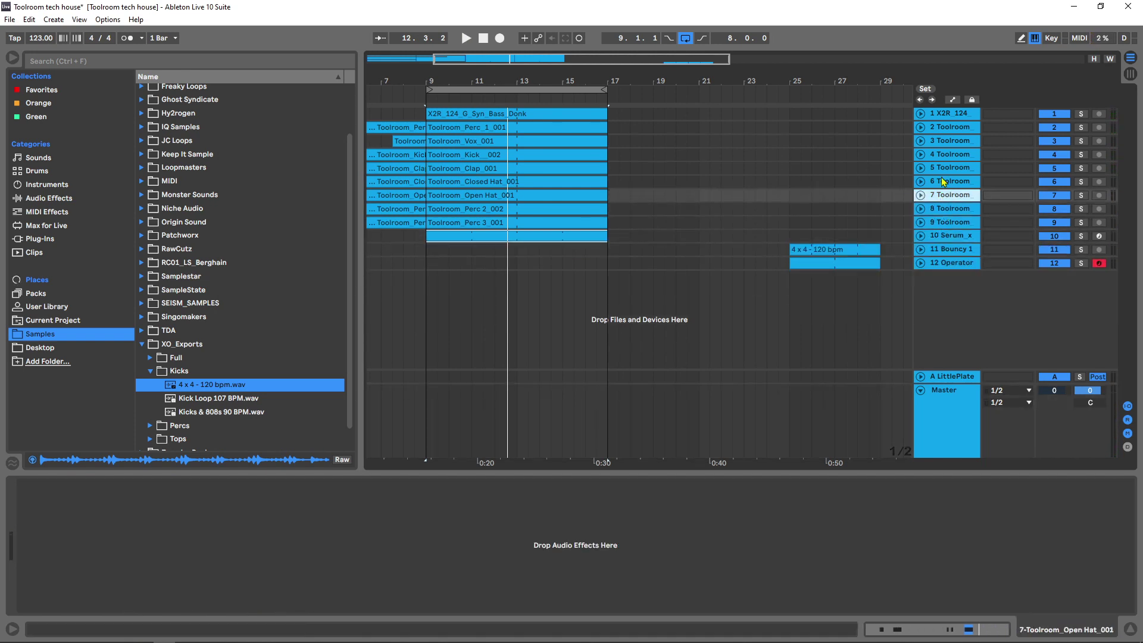
left_click(942, 181)
left_click(943, 156)
left_click(940, 170)
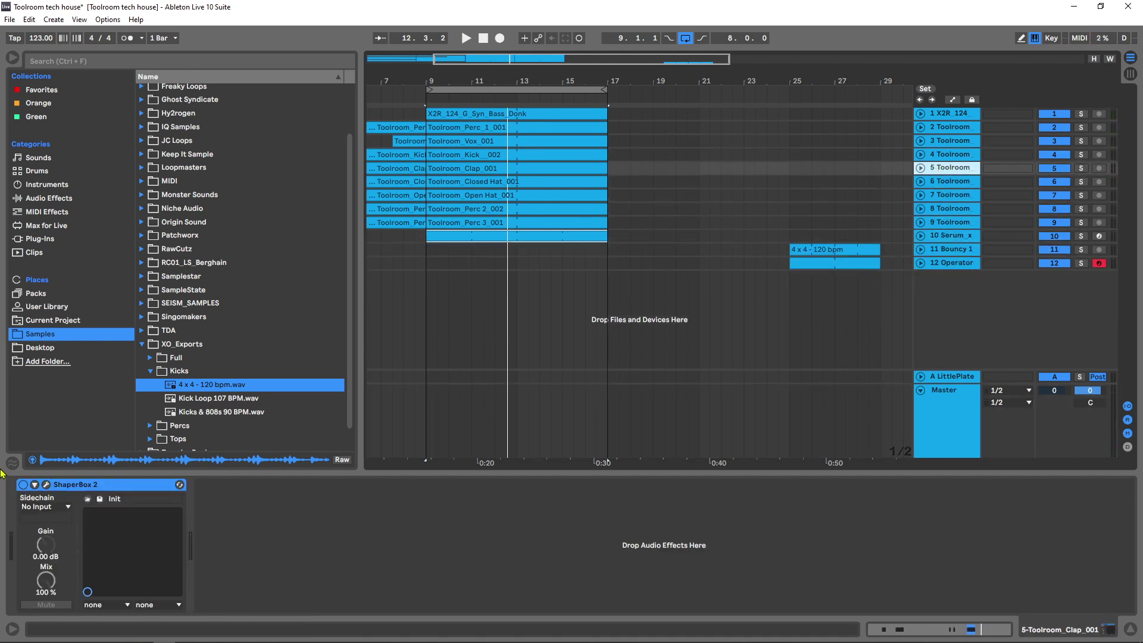
Open the clap track's ShaperBox 2 Drive editor, solo the track and start playback.
left_click(46, 485)
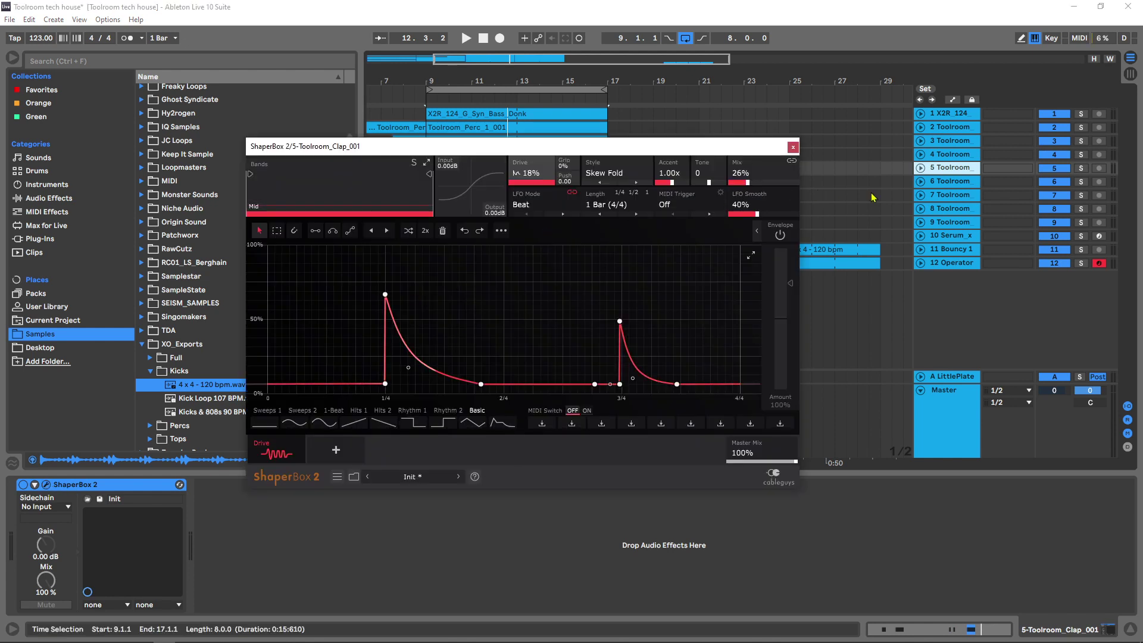
left_click(1081, 168)
key("space")
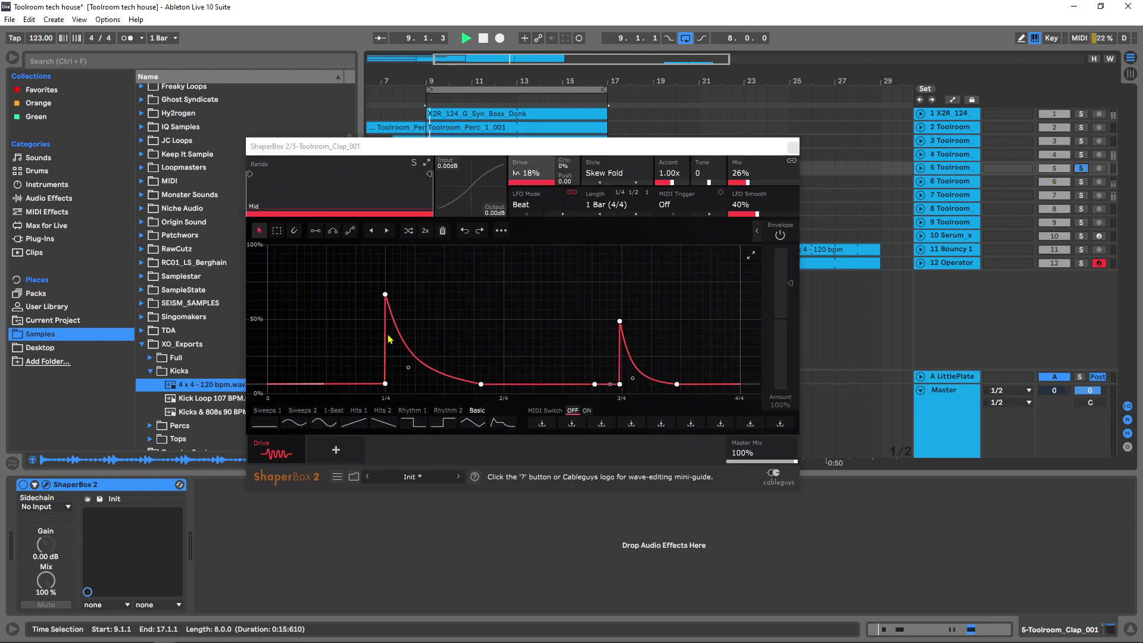